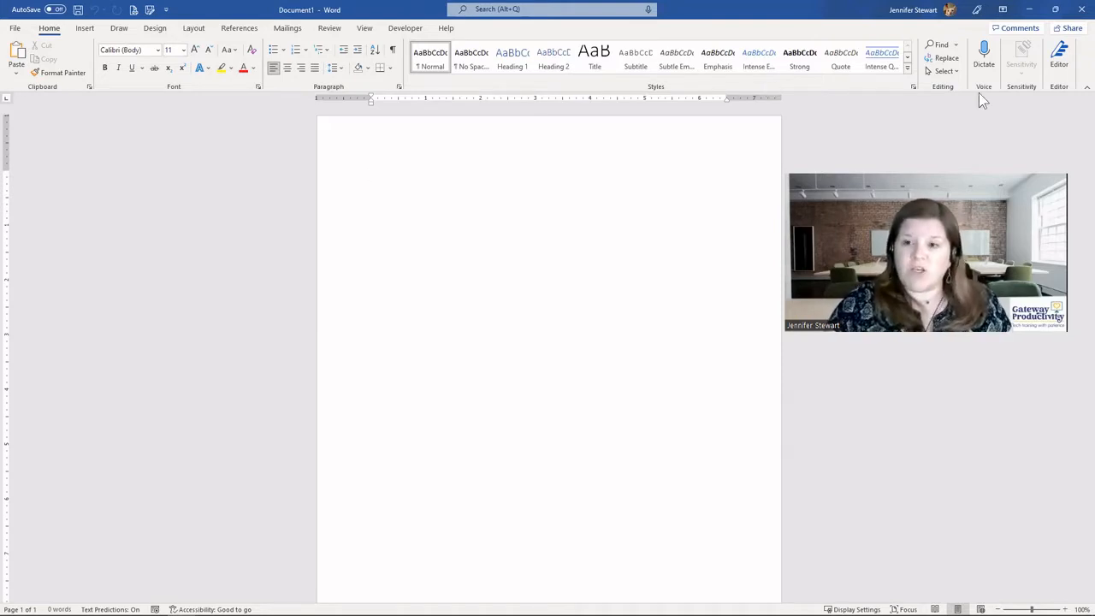
Collapse the ribbon so that only its tab names remain above the blank document.
right_click(1081, 68)
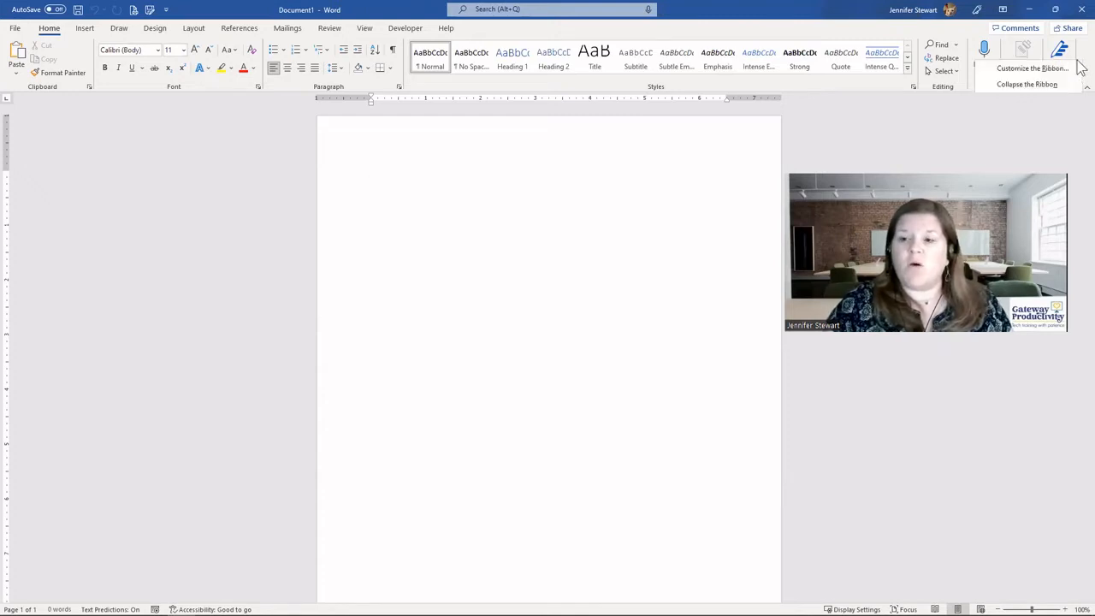
click(706, 33)
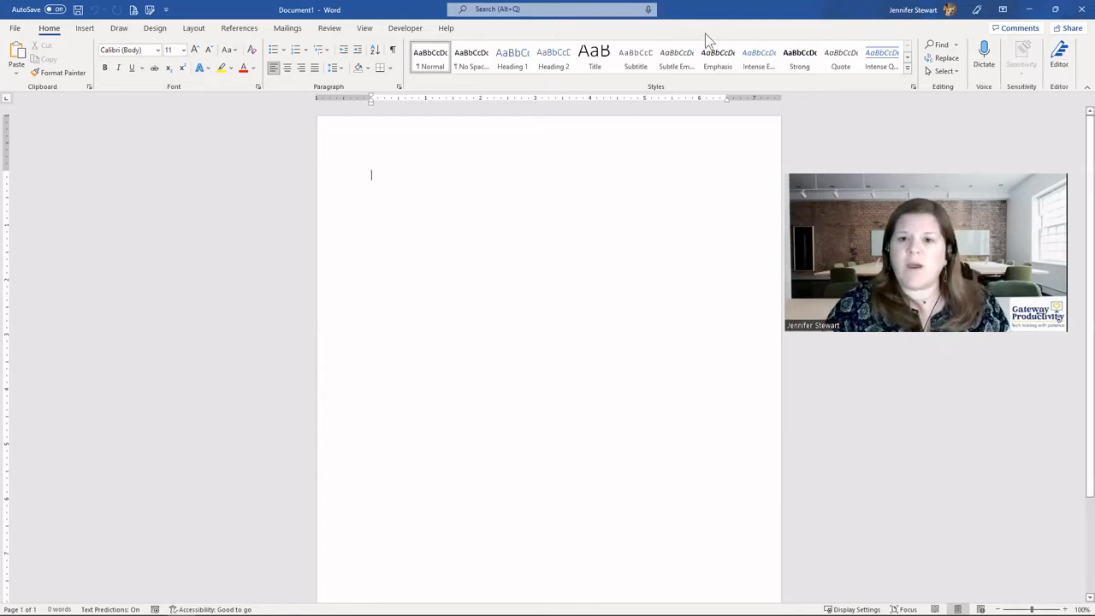
right_click(707, 26)
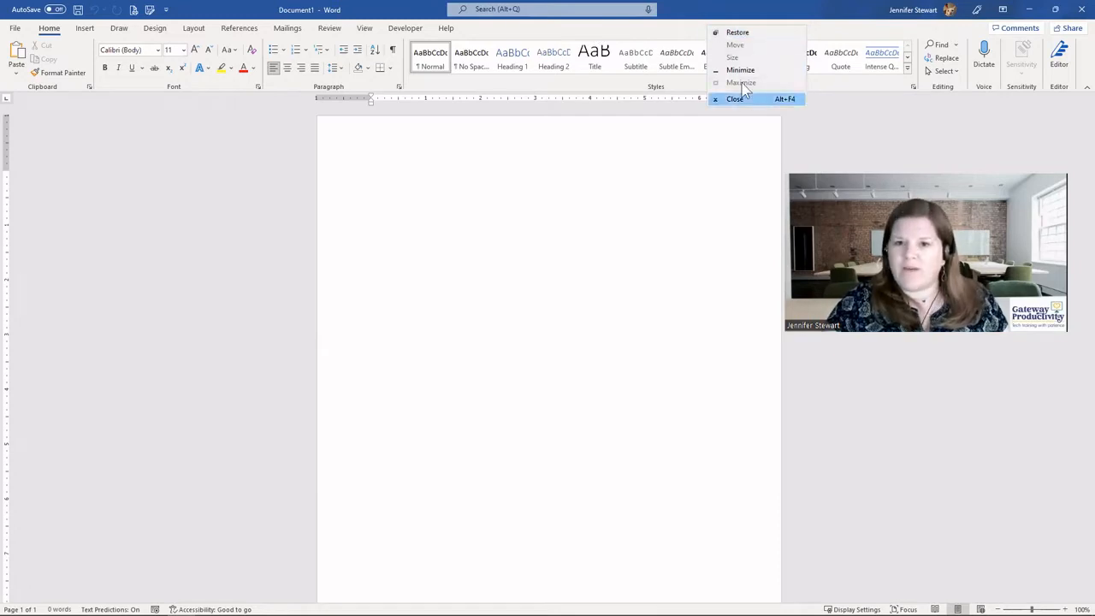
right_click(1078, 73)
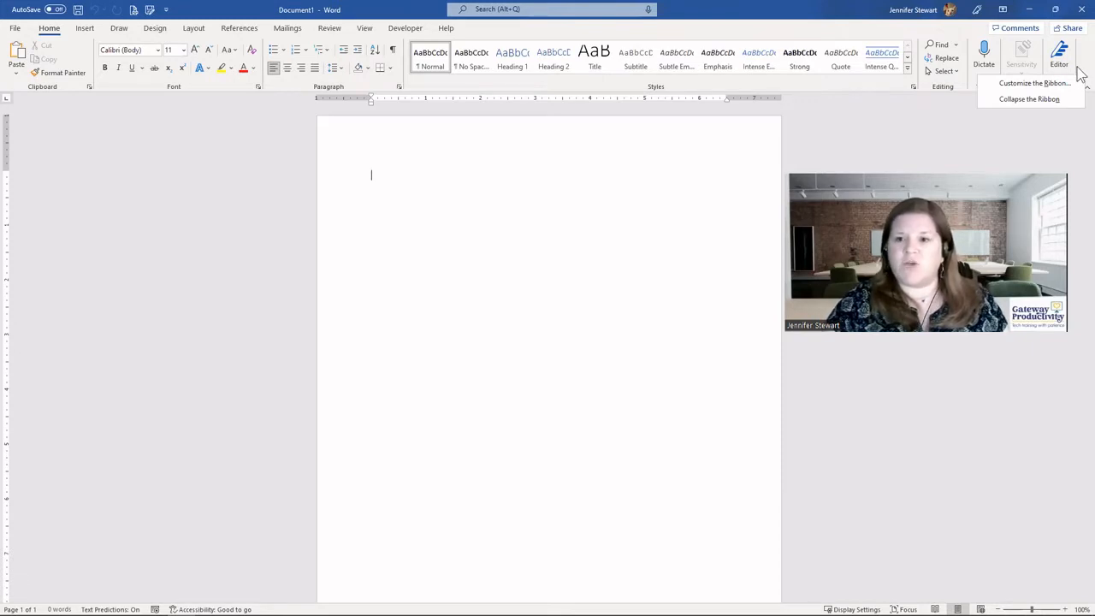
right_click(869, 86)
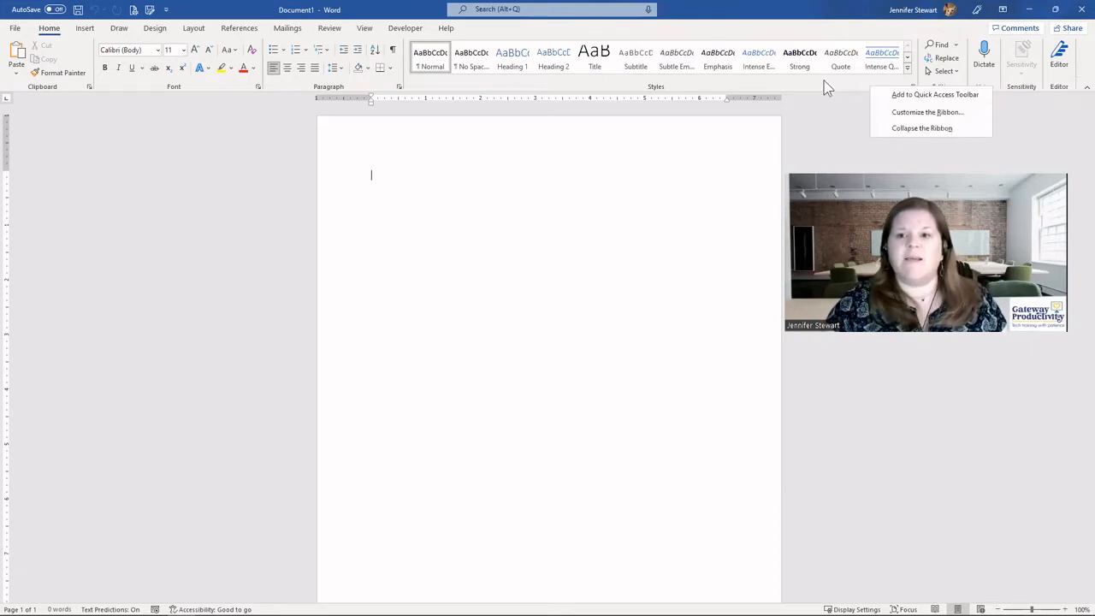
click(928, 127)
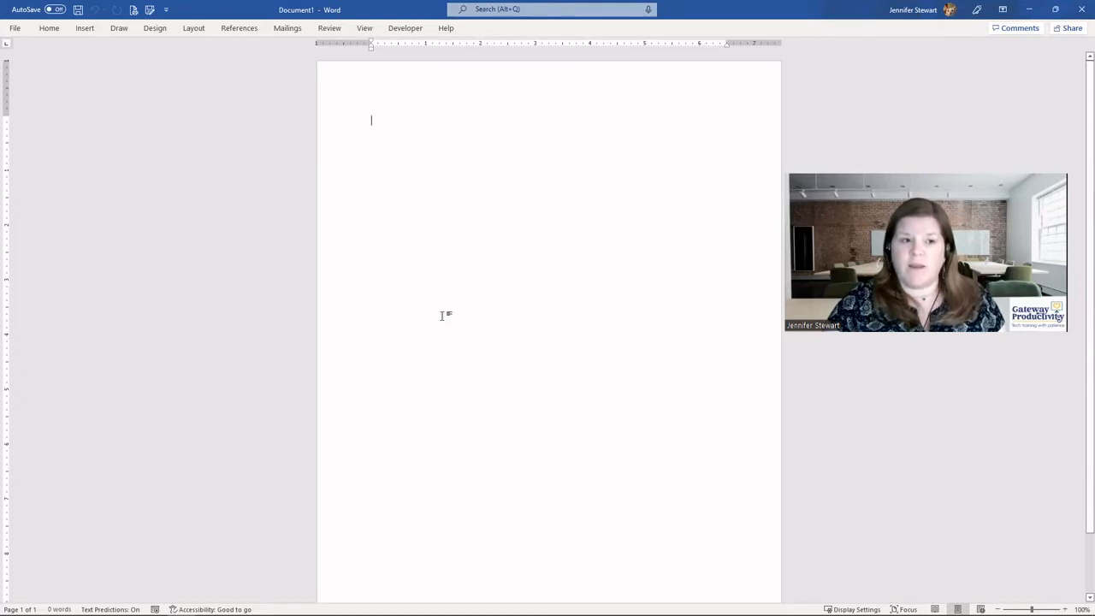
Temporarily show the Home commands on the collapsed ribbon, hide them again, and turn off Collapse the Ribbon.
click(49, 34)
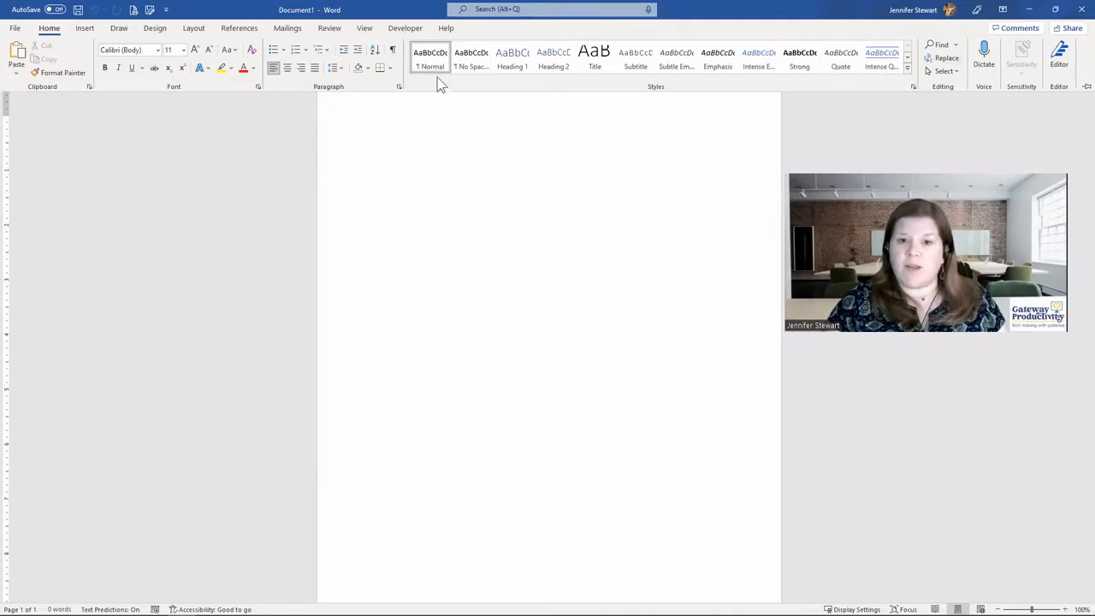
click(557, 222)
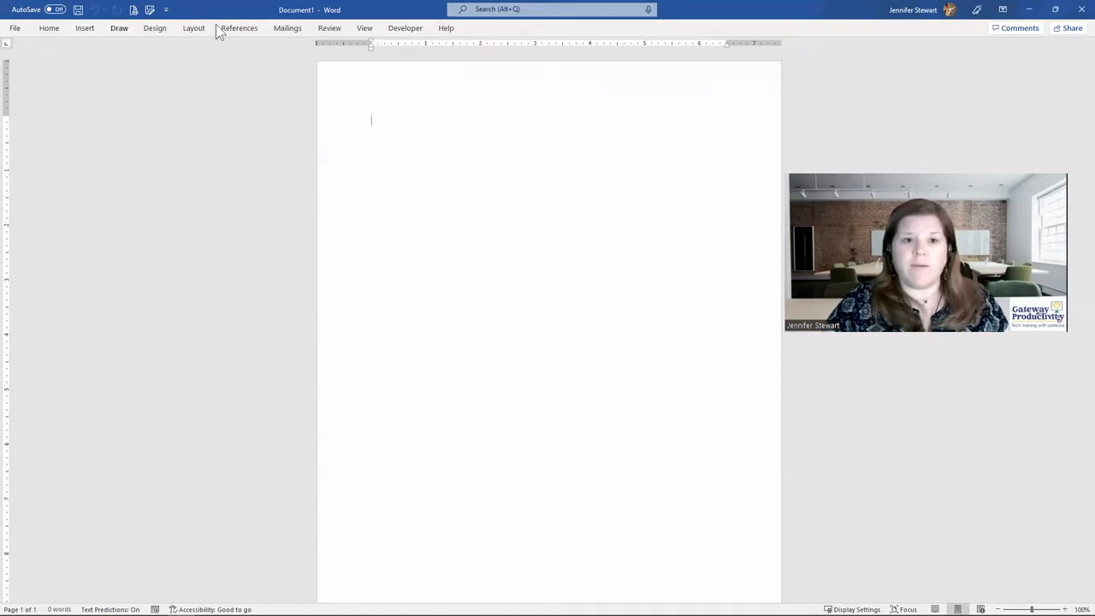
right_click(349, 30)
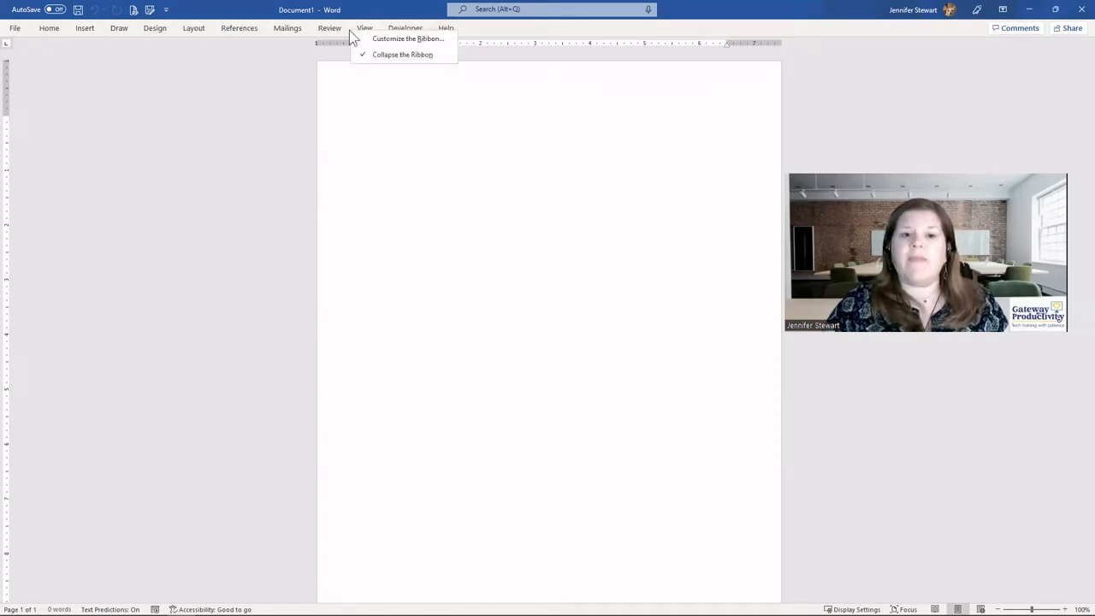
click(404, 55)
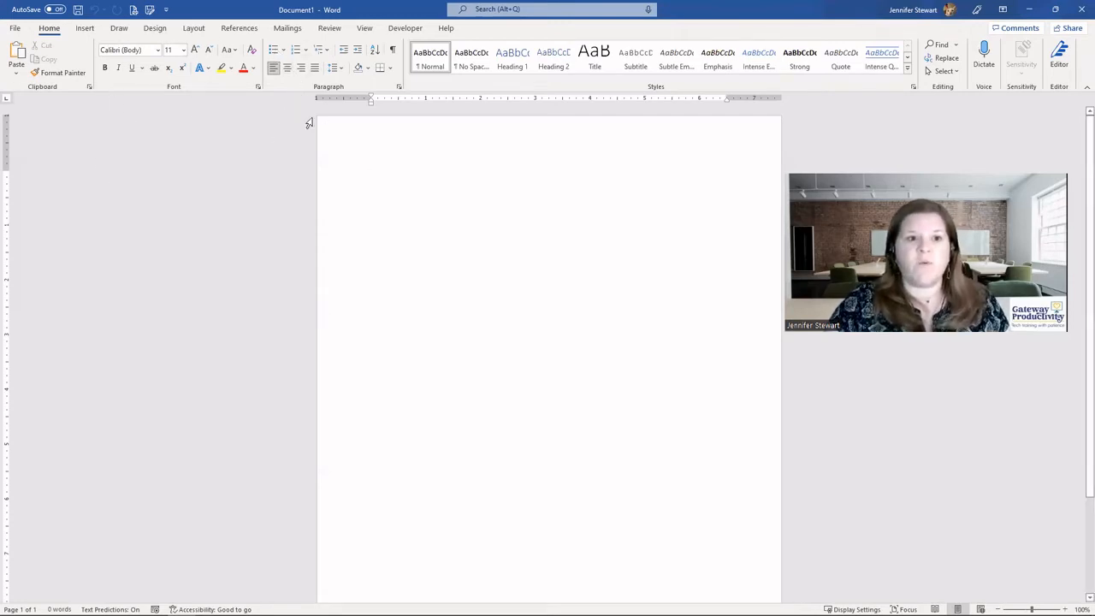
Look through the Insert, Draw and Design commands on the ribbon, finishing on the Home commands.
click(79, 29)
click(120, 29)
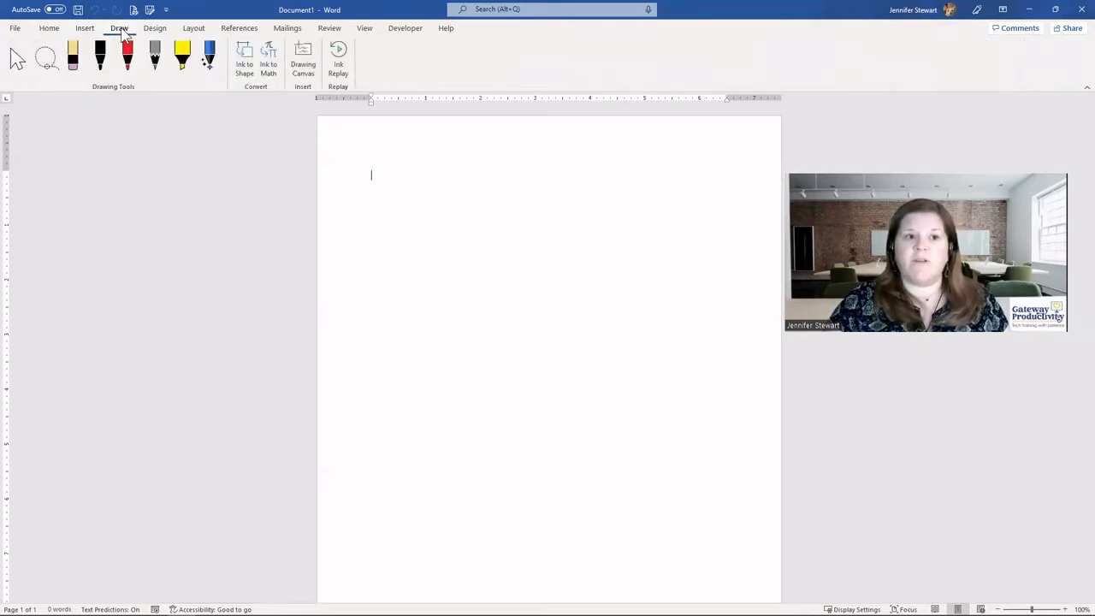
click(154, 29)
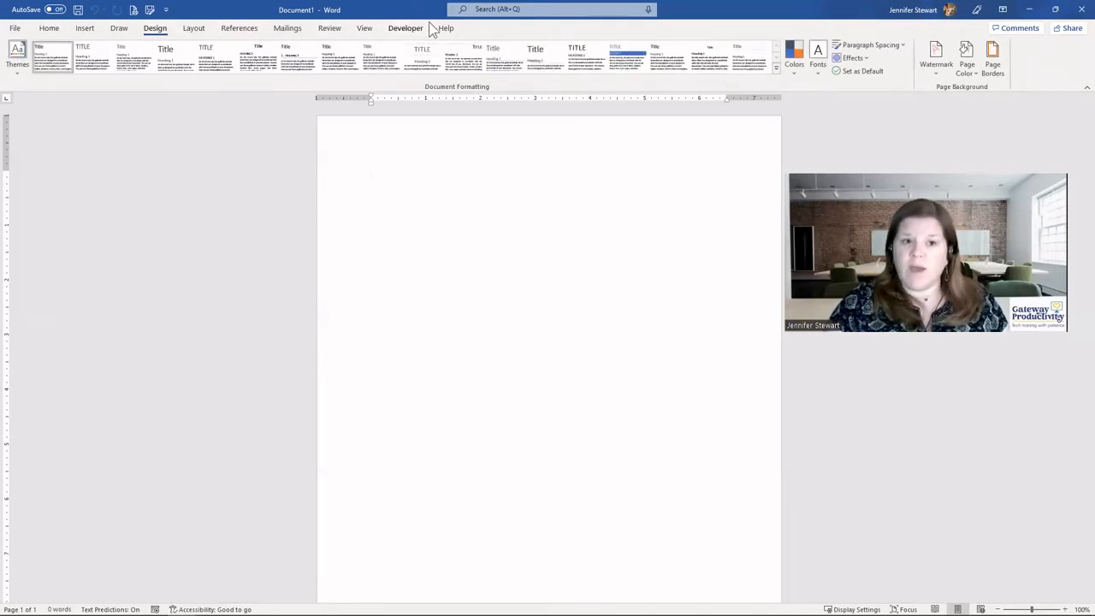
click(47, 28)
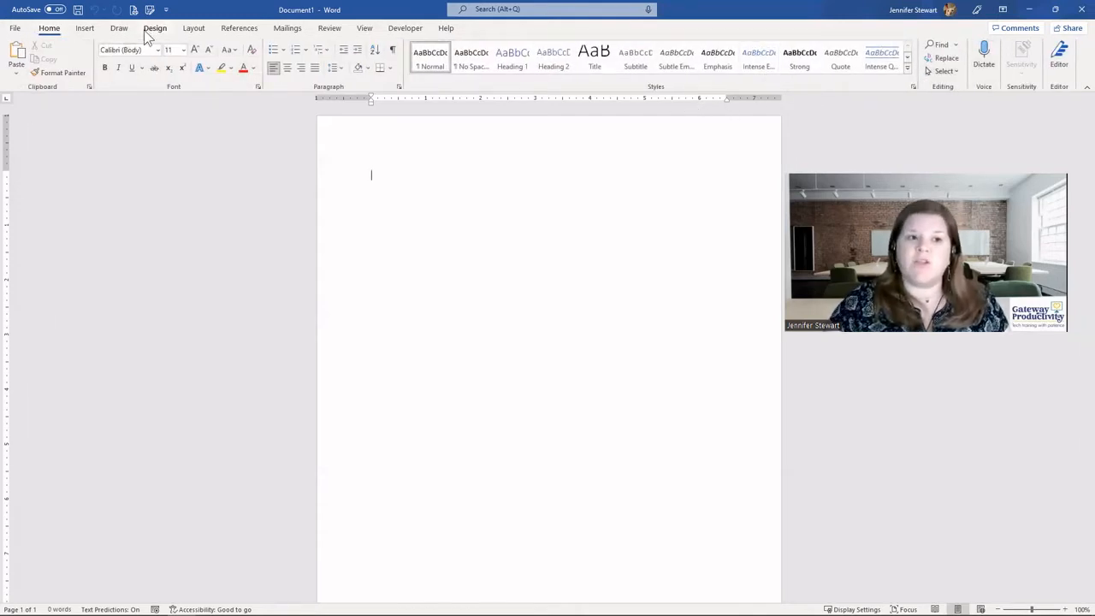
click(119, 29)
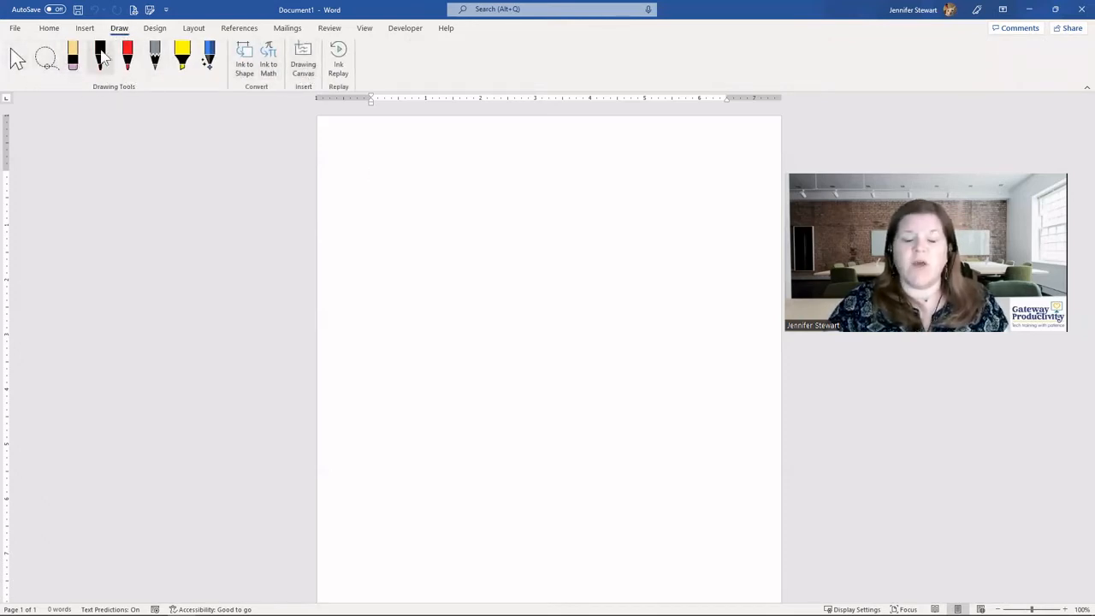
click(48, 29)
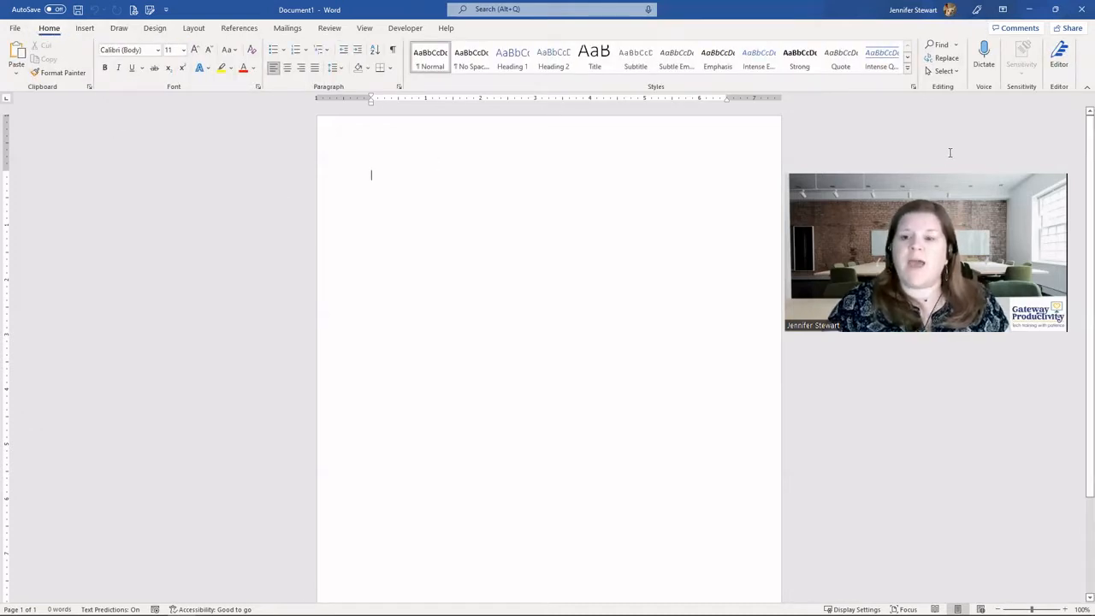
View the ribbon customization settings directly from the ribbon and close them without making changes.
right_click(1080, 70)
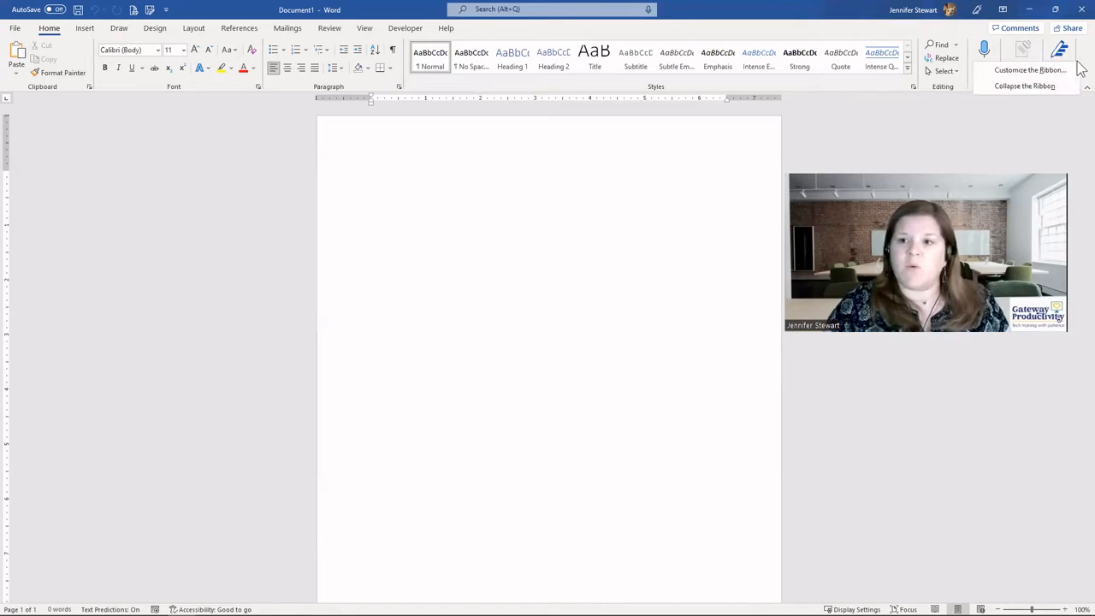
click(1026, 71)
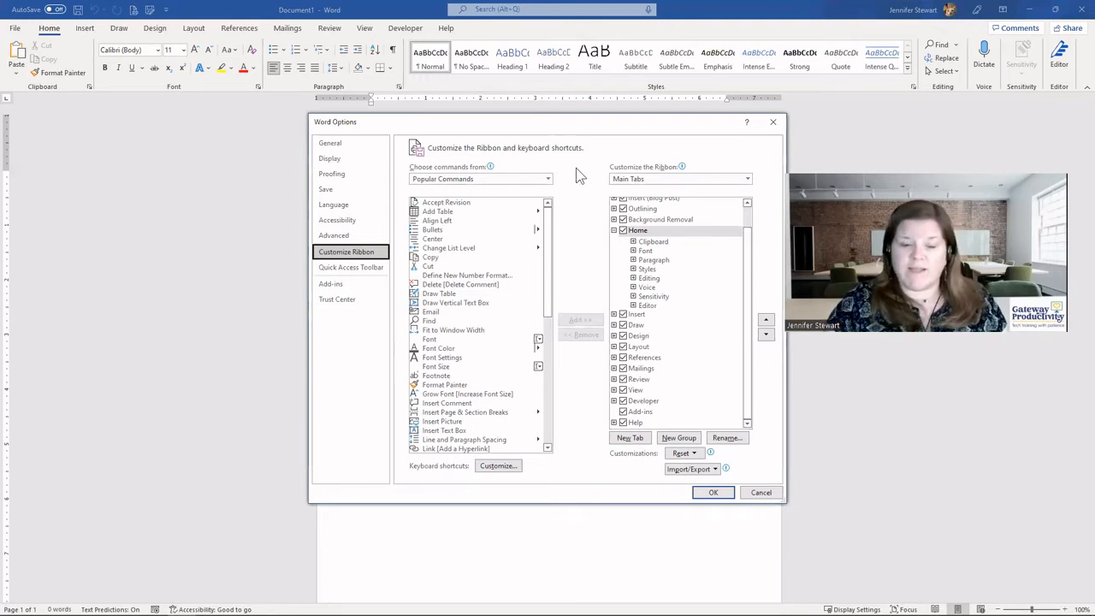
click(772, 125)
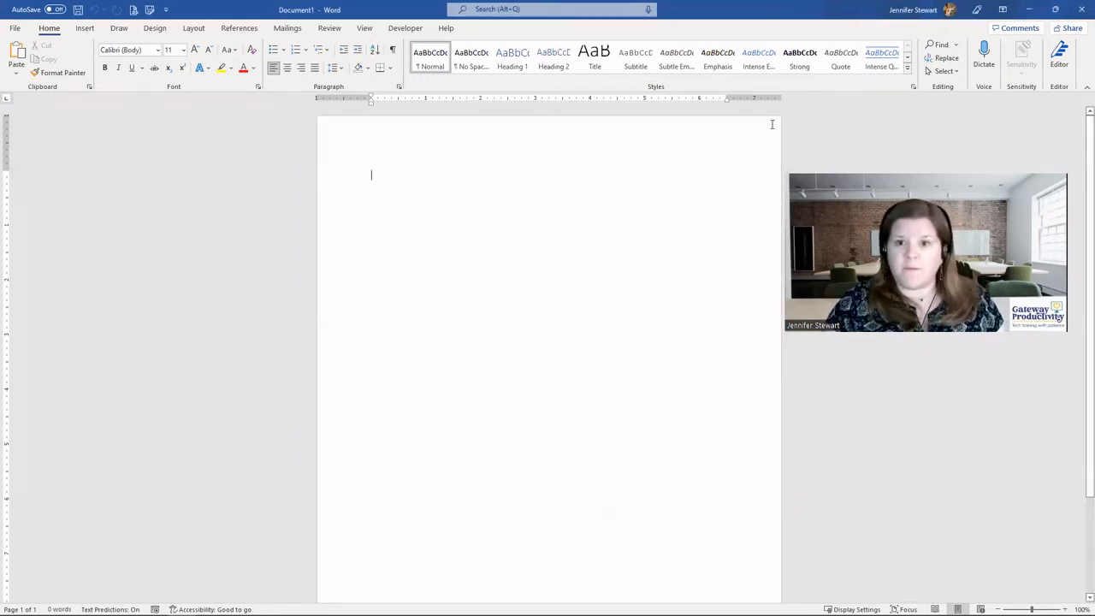
Open the Word Options through the File backstage and show the Customize Ribbon settings.
click(16, 29)
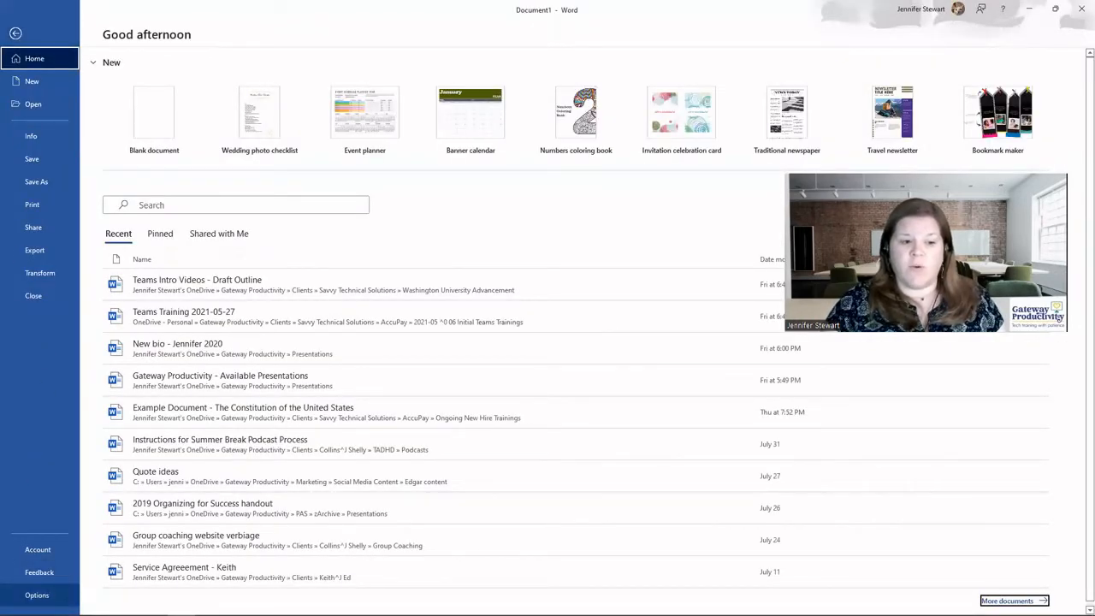
click(37, 594)
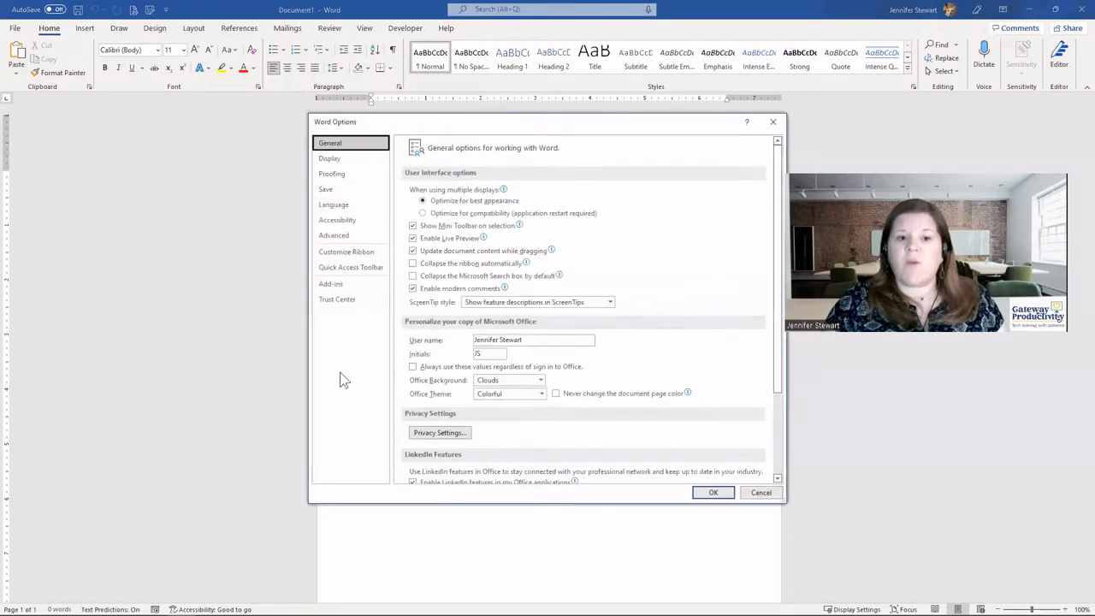
click(357, 251)
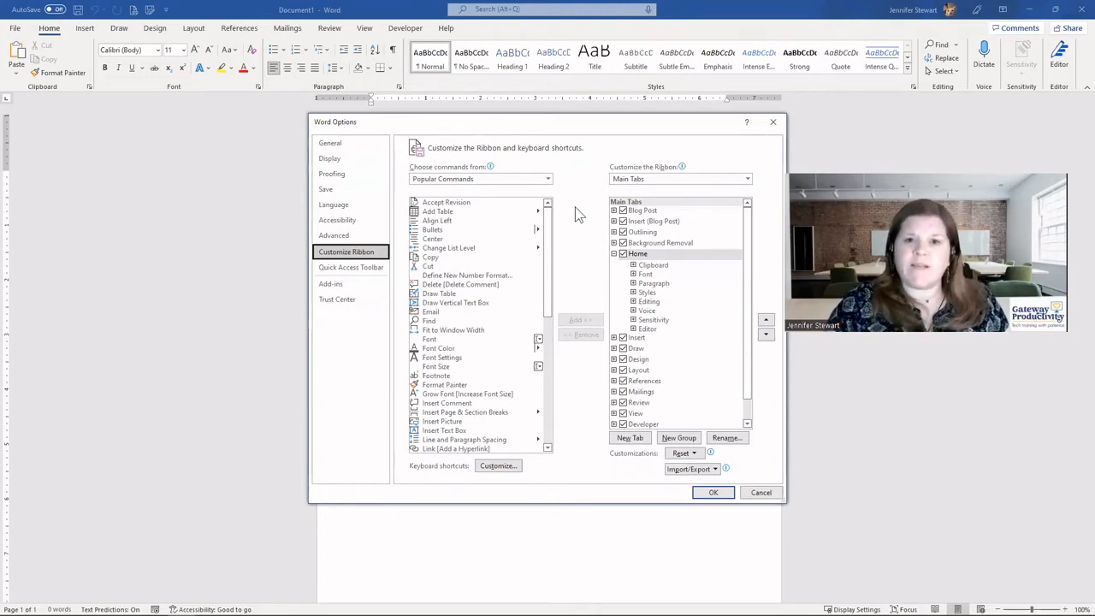
mouse_move(547, 215)
mouse_down()
mouse_move(564, 395)
mouse_move(547, 207)
mouse_up()
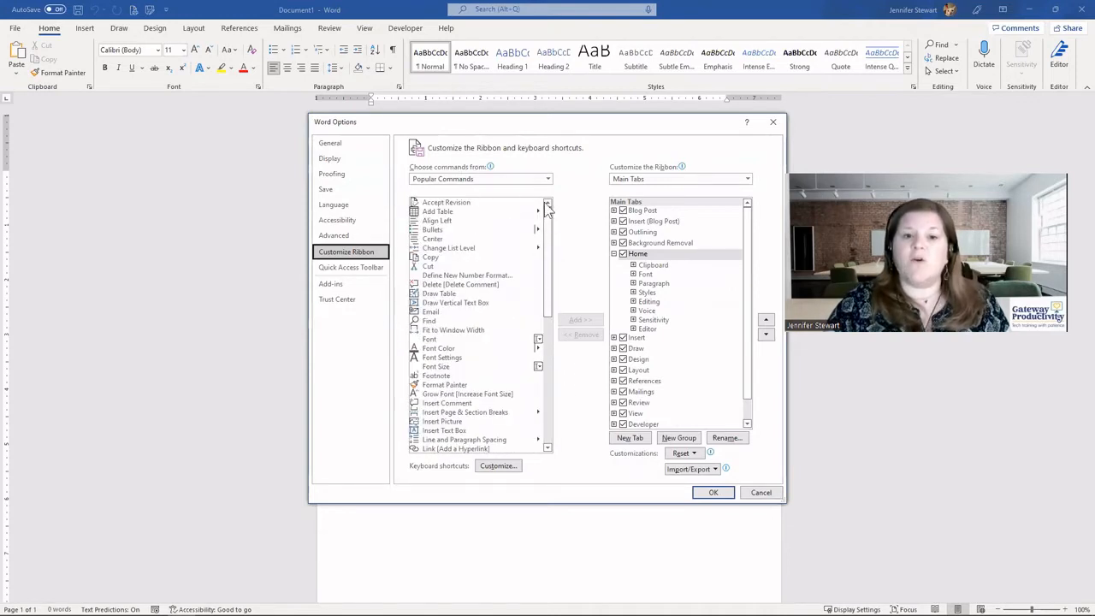
Examine the available commands by source: Commands Not in the Ribbon, All Commands and File Tab.
click(462, 179)
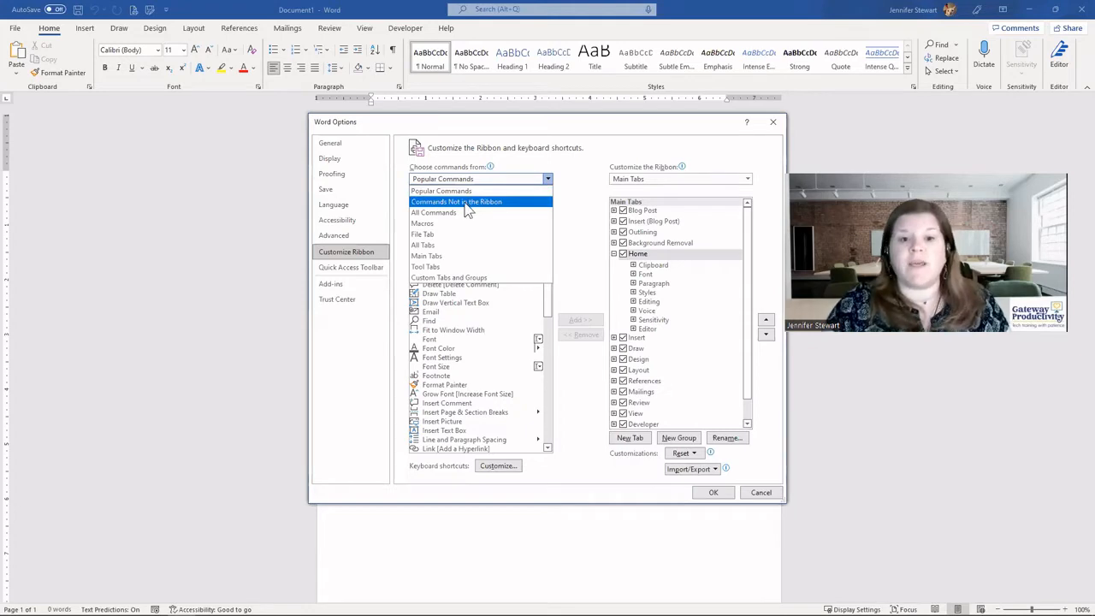
click(468, 203)
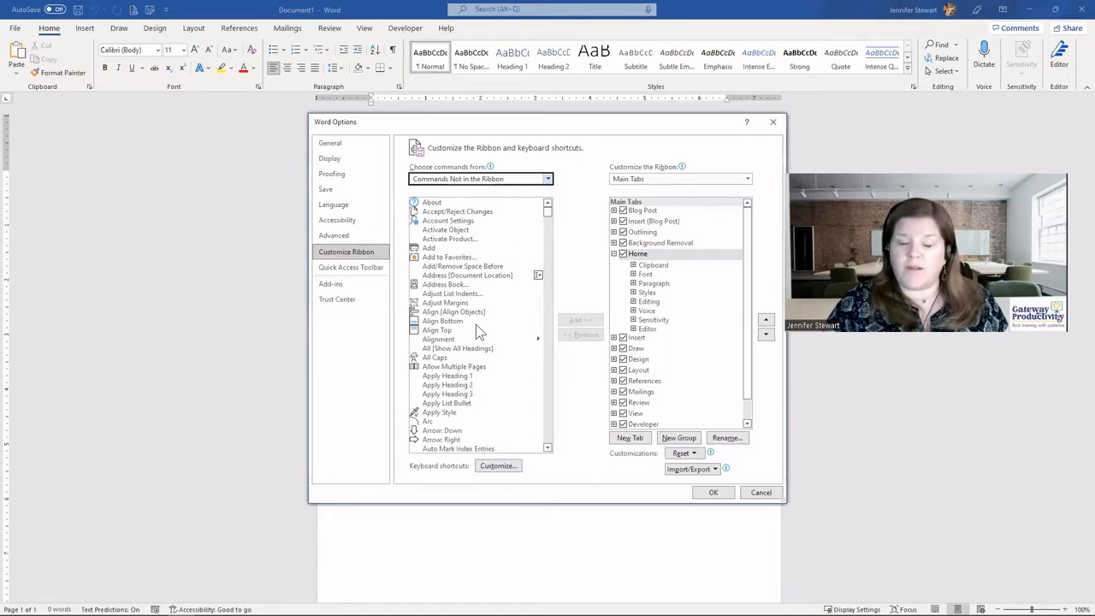
click(449, 180)
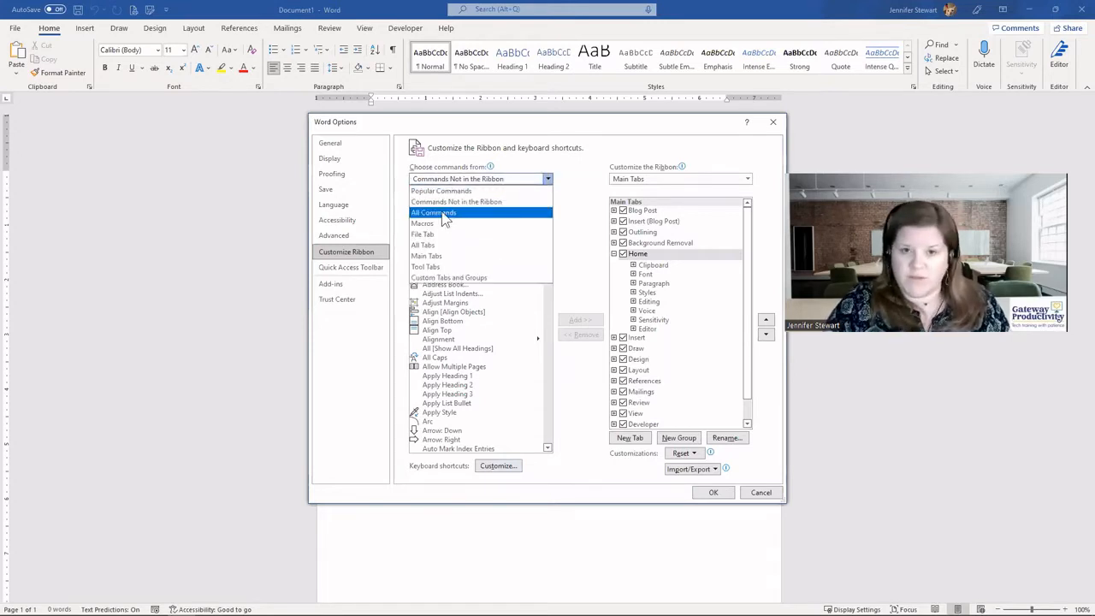
click(443, 214)
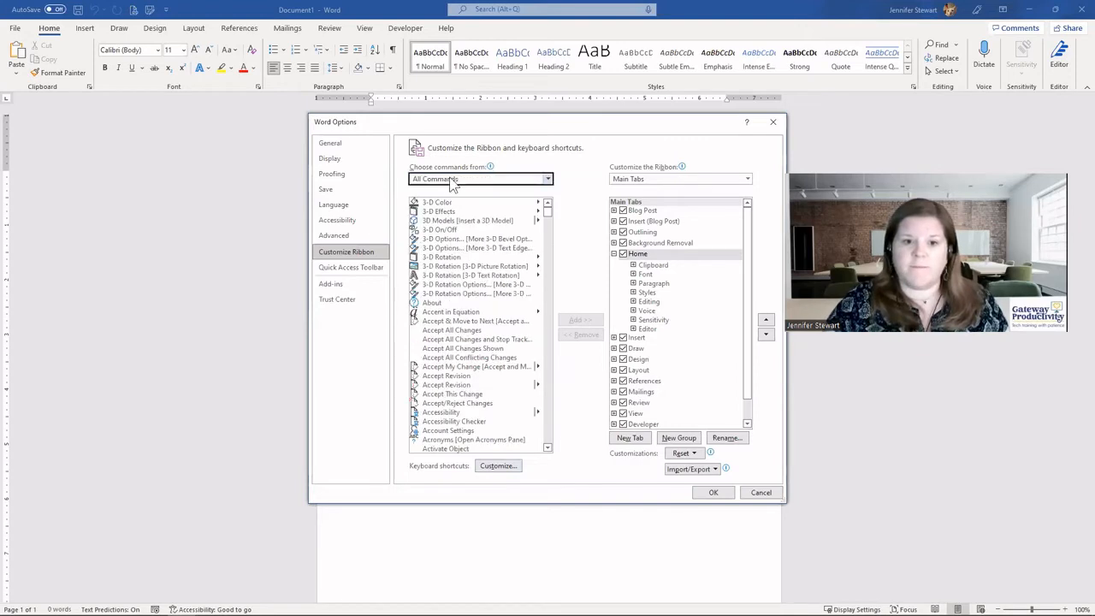
click(466, 181)
click(468, 181)
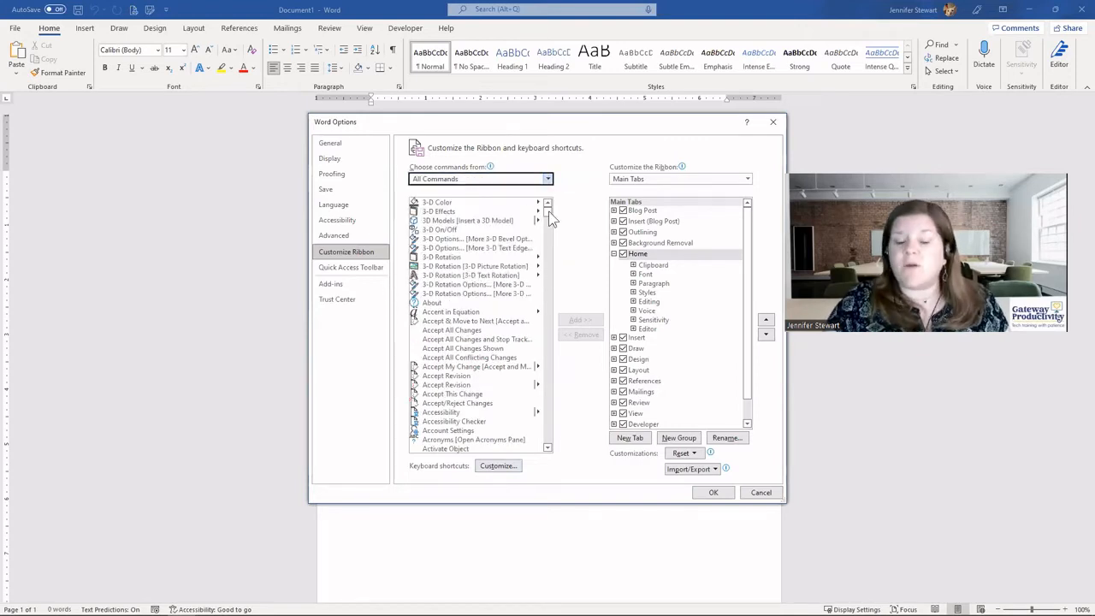
click(438, 181)
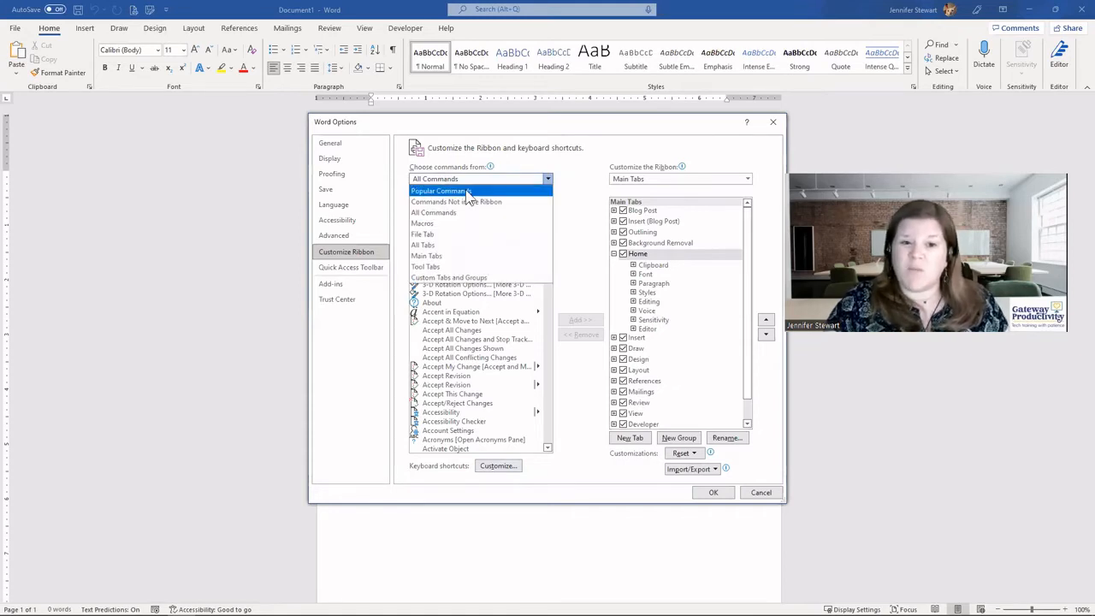
click(456, 234)
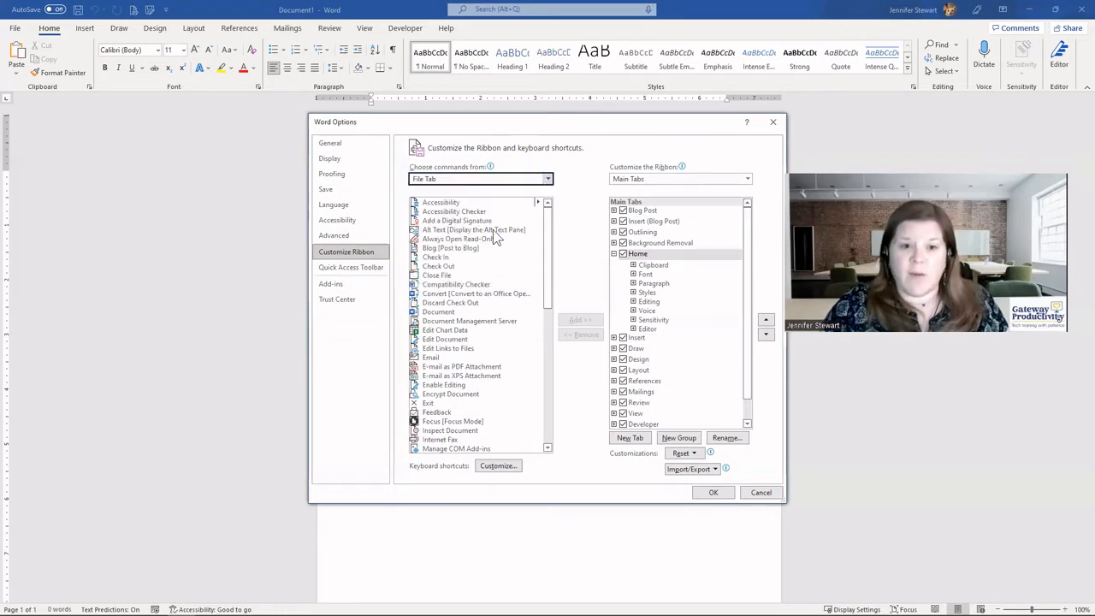
Examine the available command groups under All Tabs, Main Tabs and Tool Tabs.
click(507, 178)
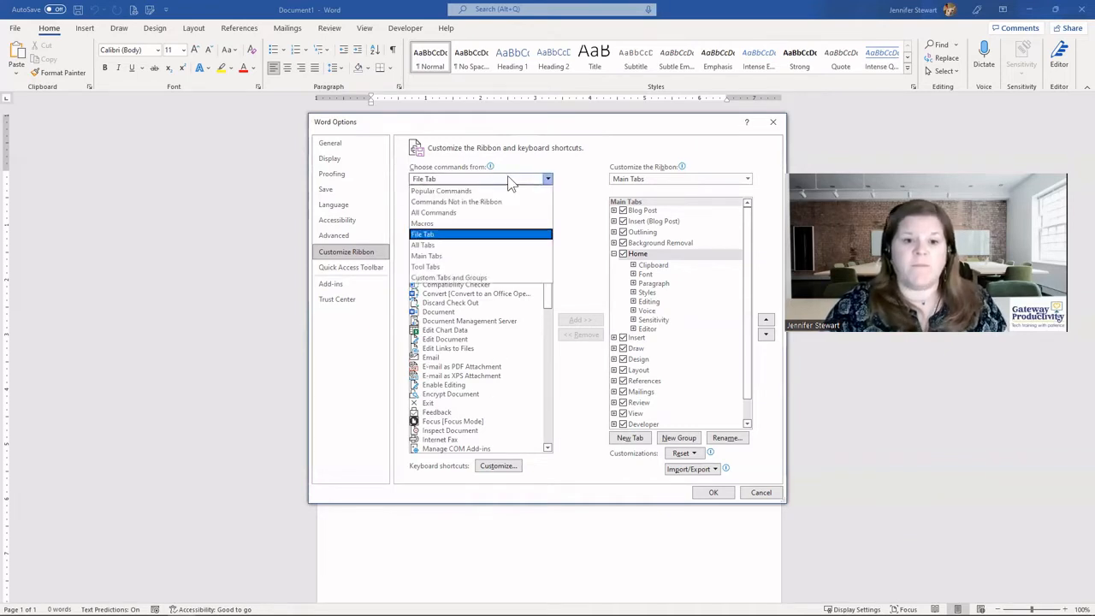
click(466, 248)
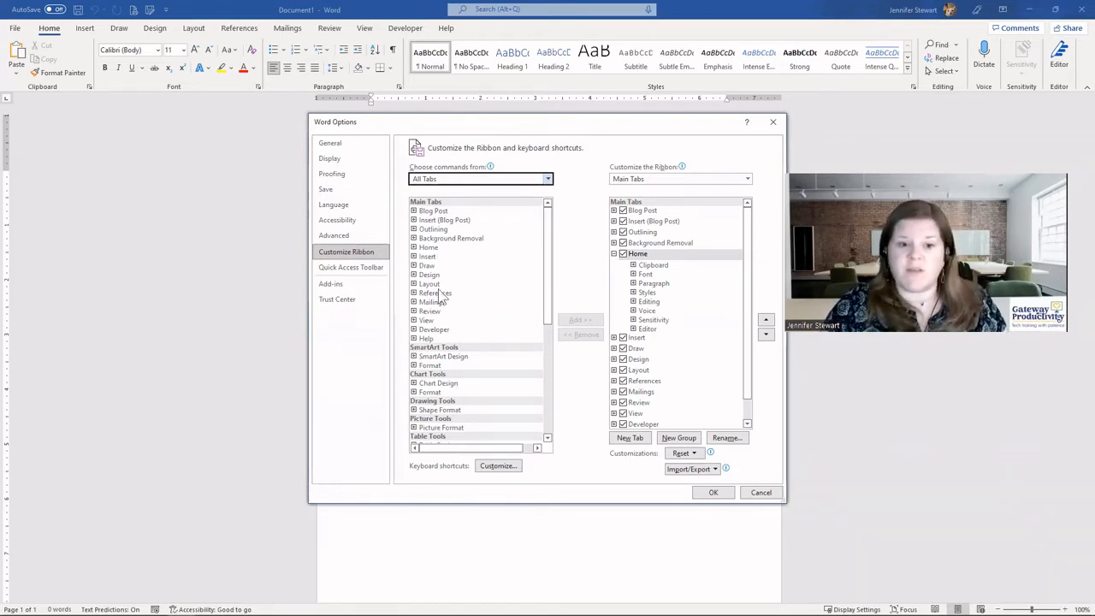
click(481, 182)
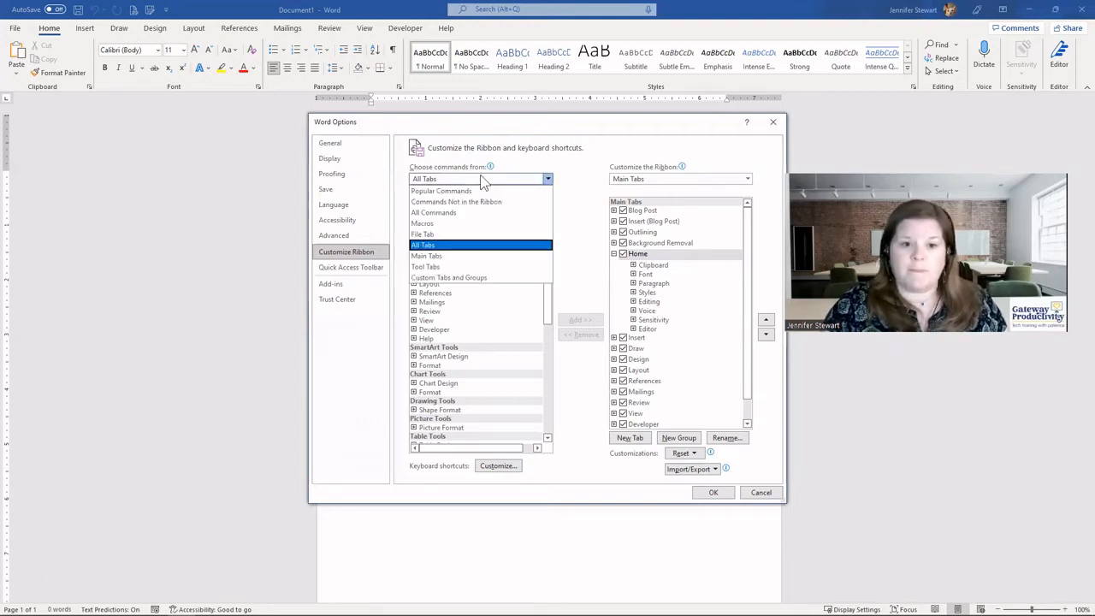
click(467, 256)
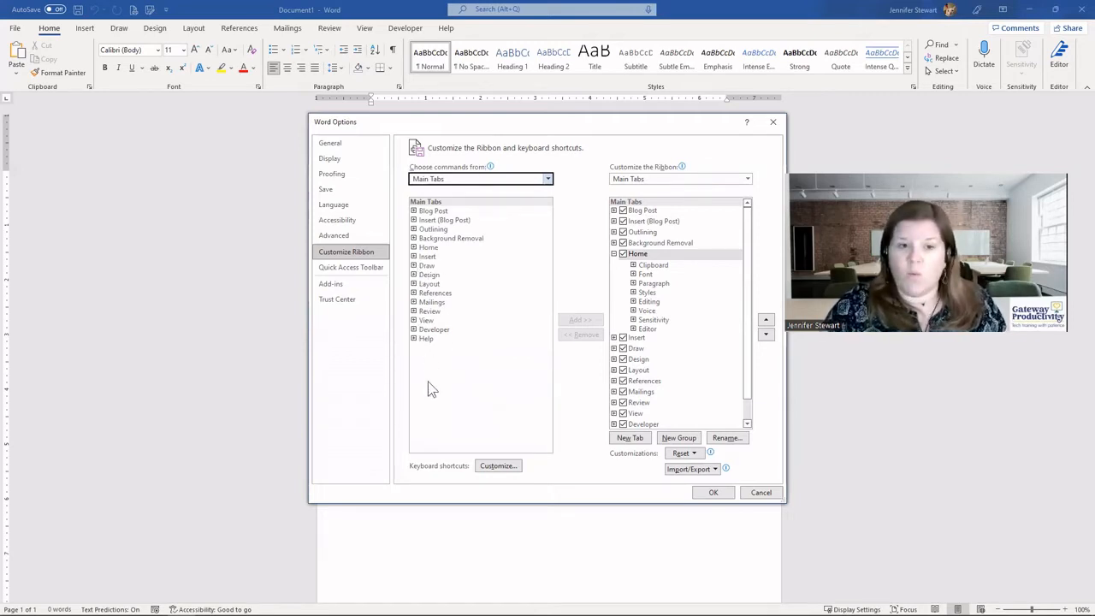
click(481, 179)
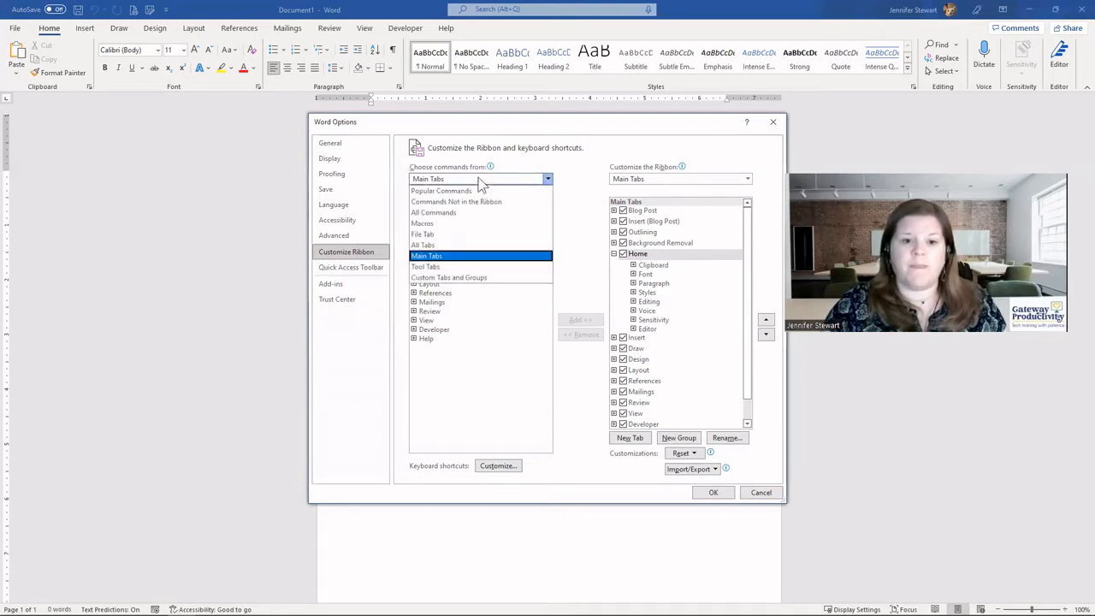
click(486, 266)
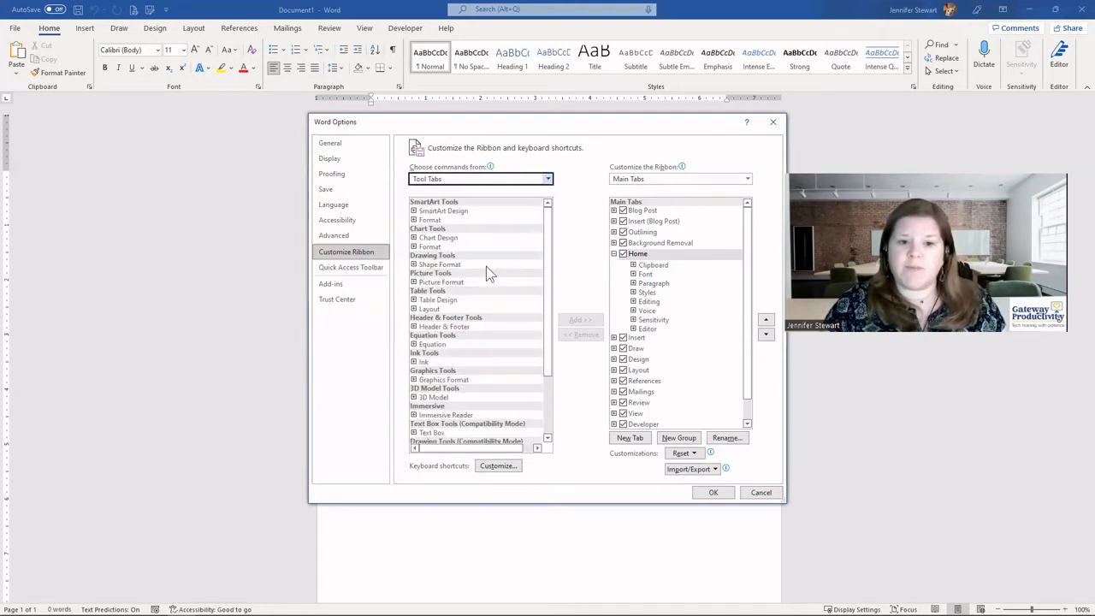
Switch the source of available commands from Tool Tabs to Popular Commands.
mouse_move(550, 225)
mouse_down()
mouse_move(550, 305)
mouse_move(538, 225)
mouse_up()
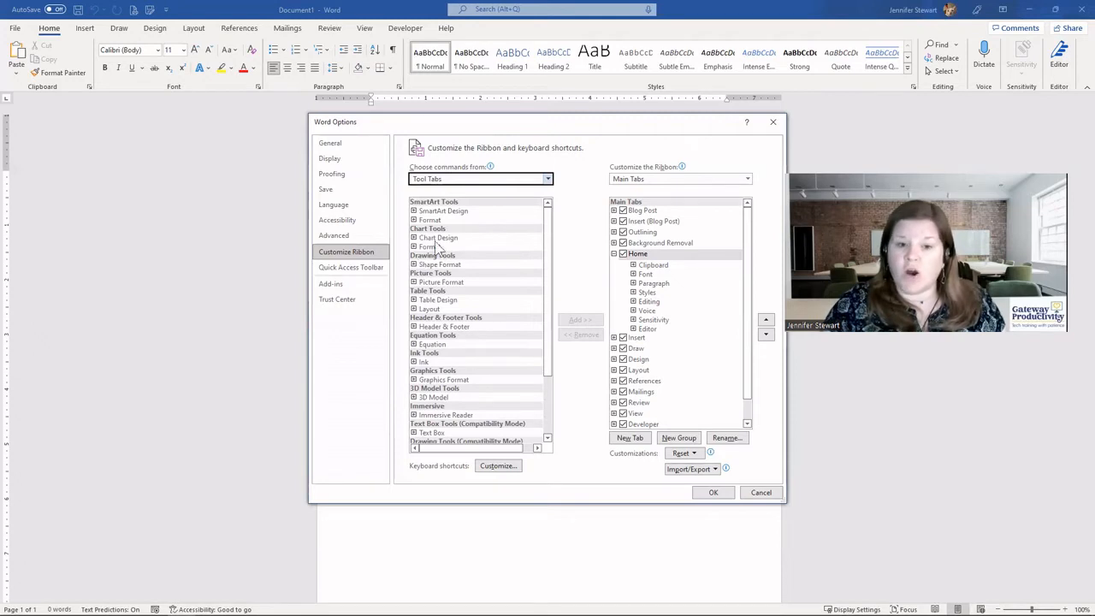
click(490, 181)
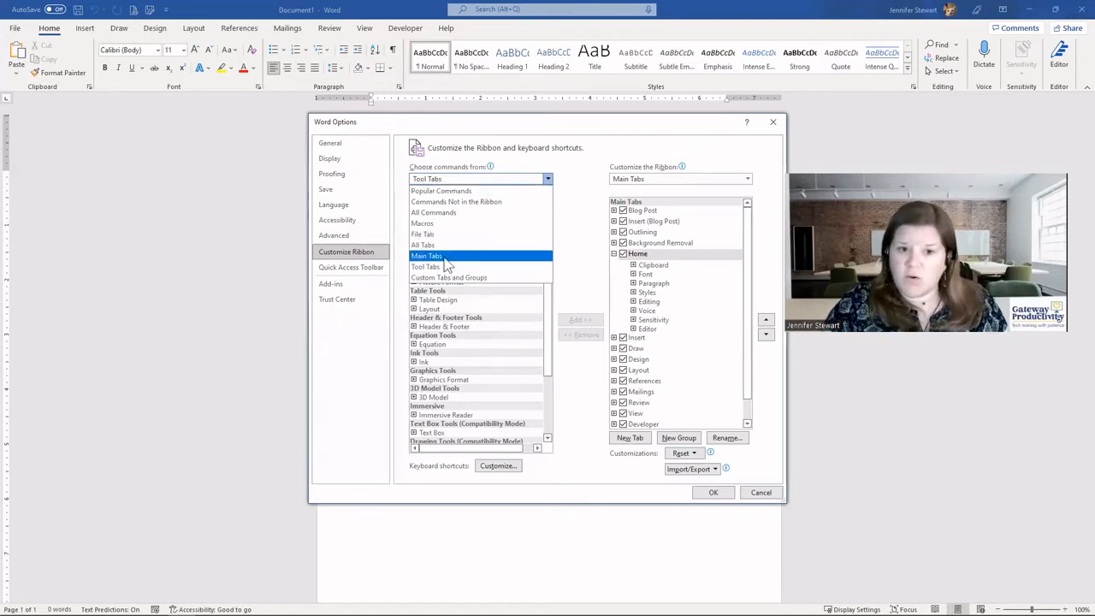
click(481, 190)
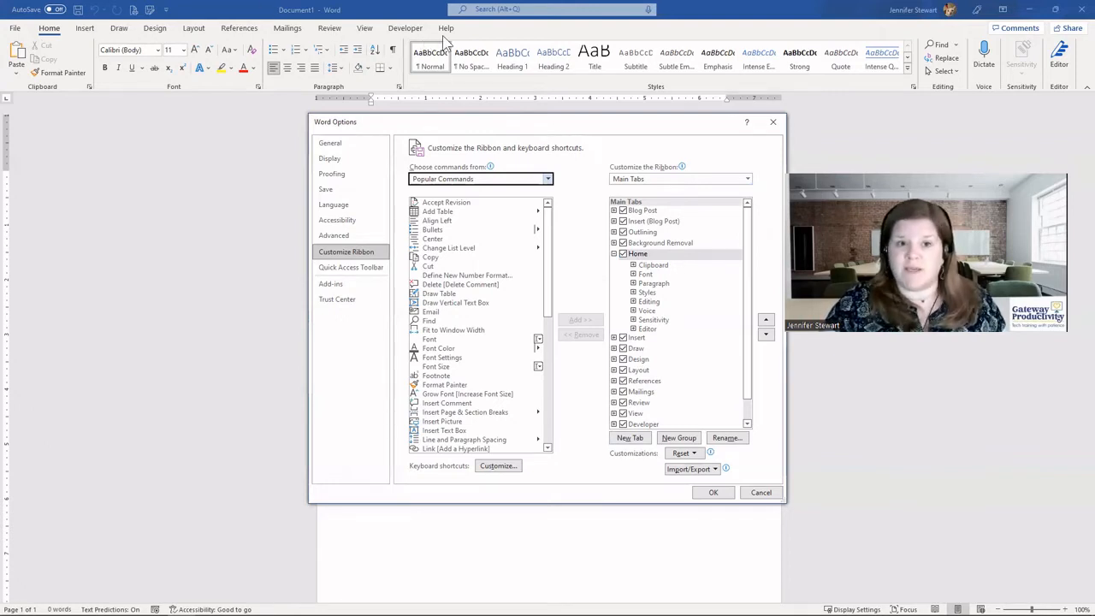
List the Main Tabs for ribbon customization and examine the commands in the Home tab's Clipboard and Editing groups.
click(669, 177)
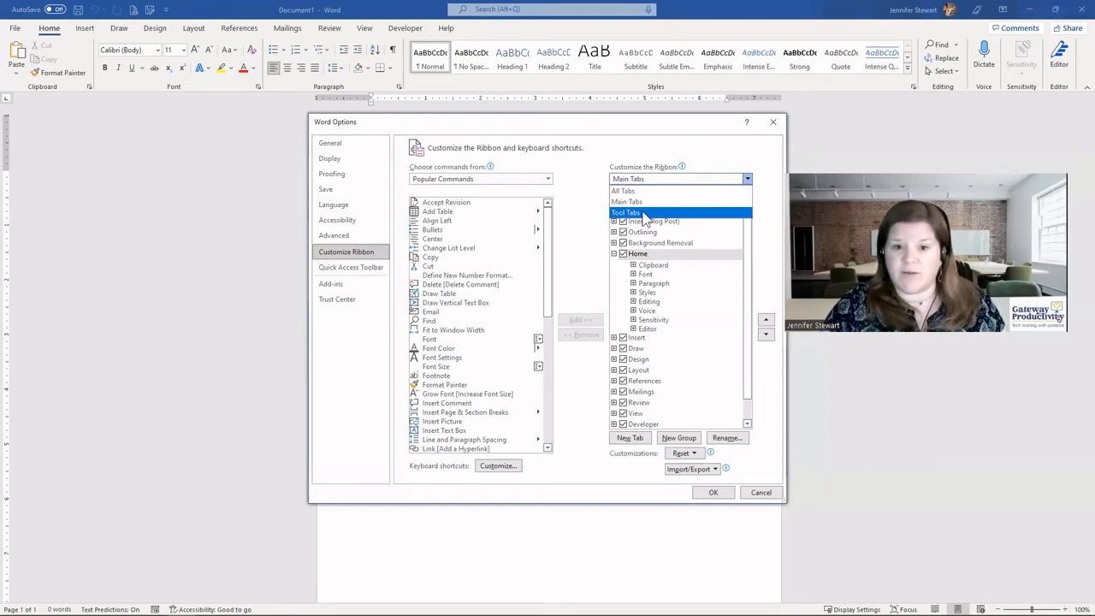
click(654, 203)
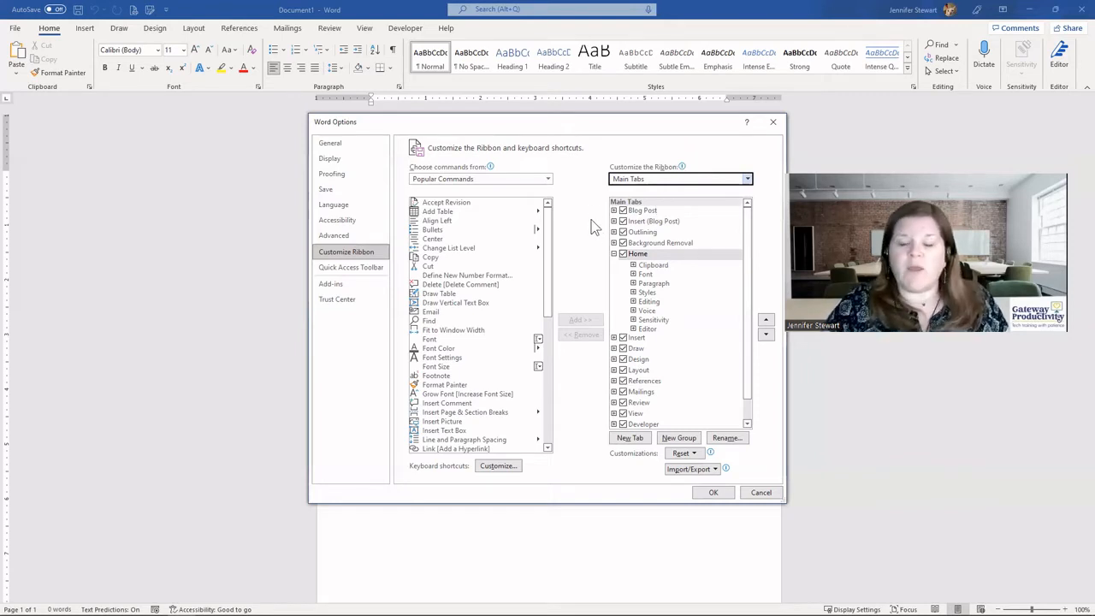
drag(746, 219, 743, 251)
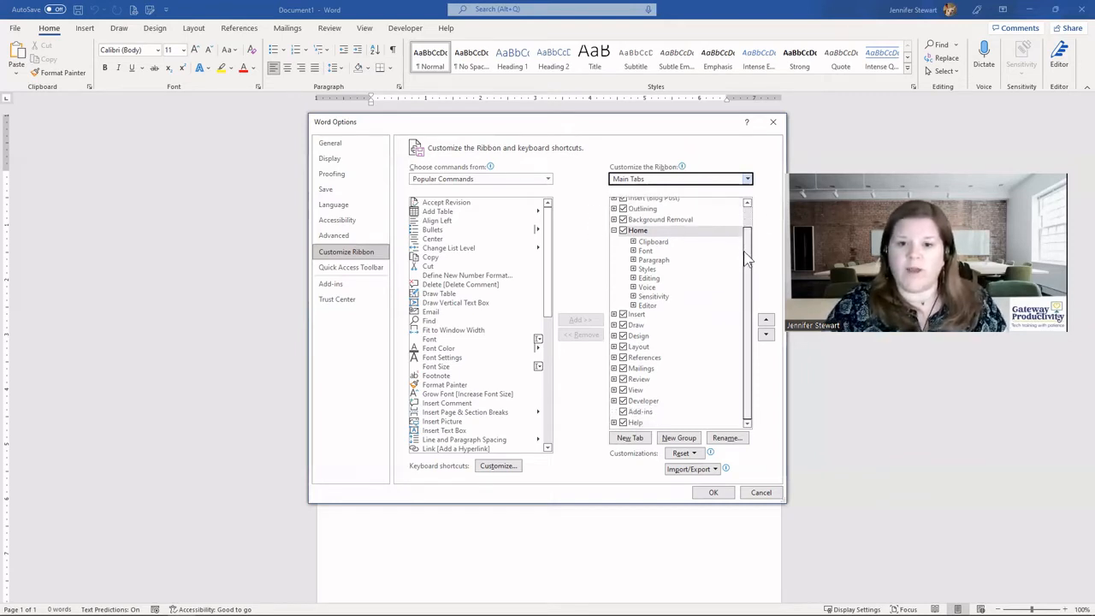
click(634, 242)
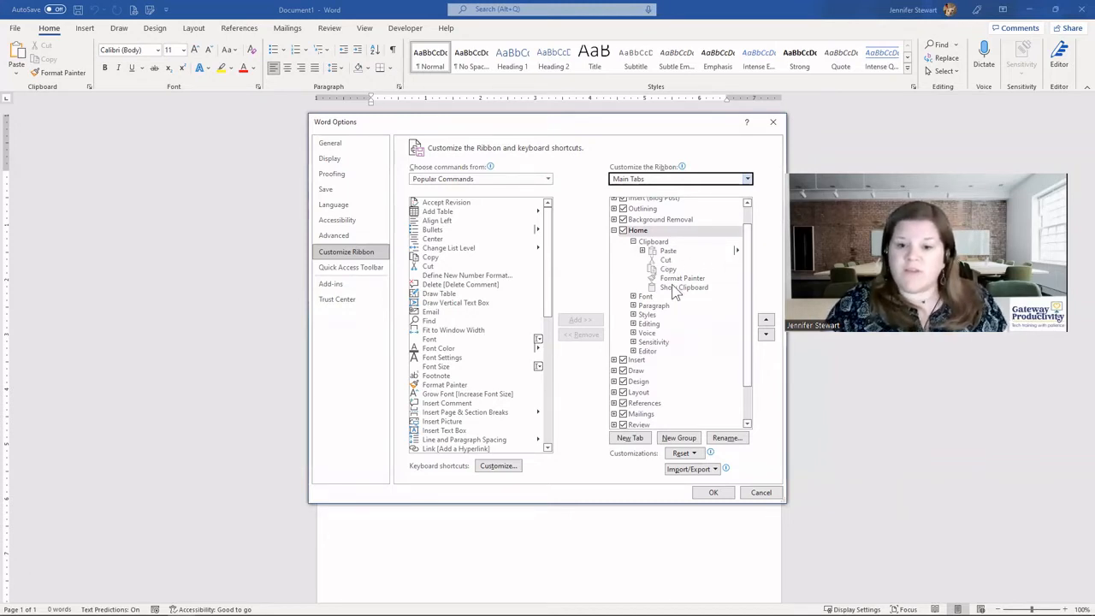
click(683, 252)
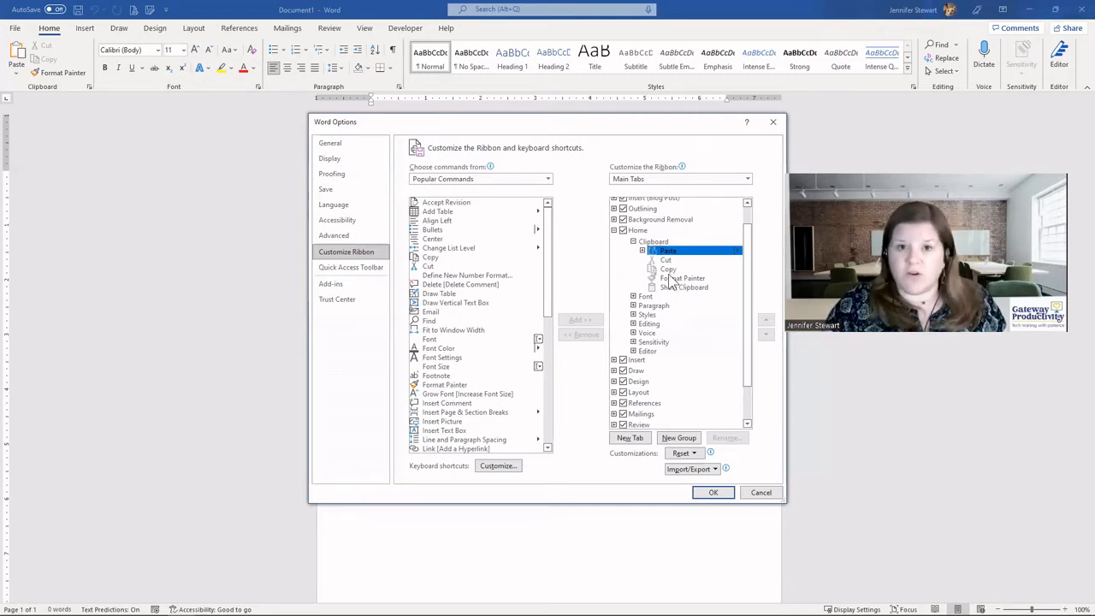
click(633, 242)
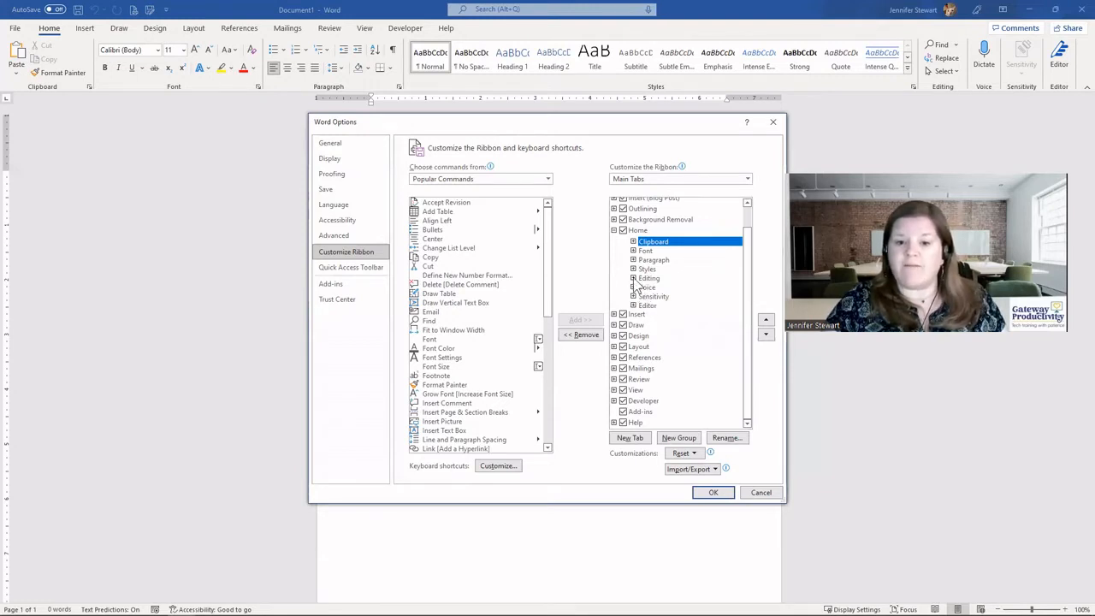
click(633, 278)
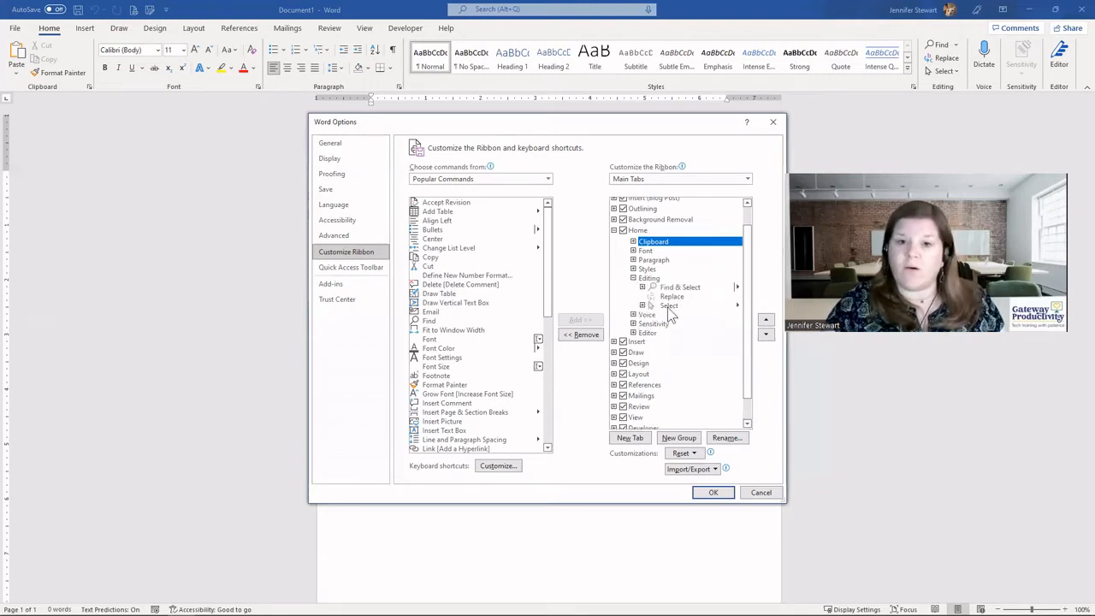
click(632, 279)
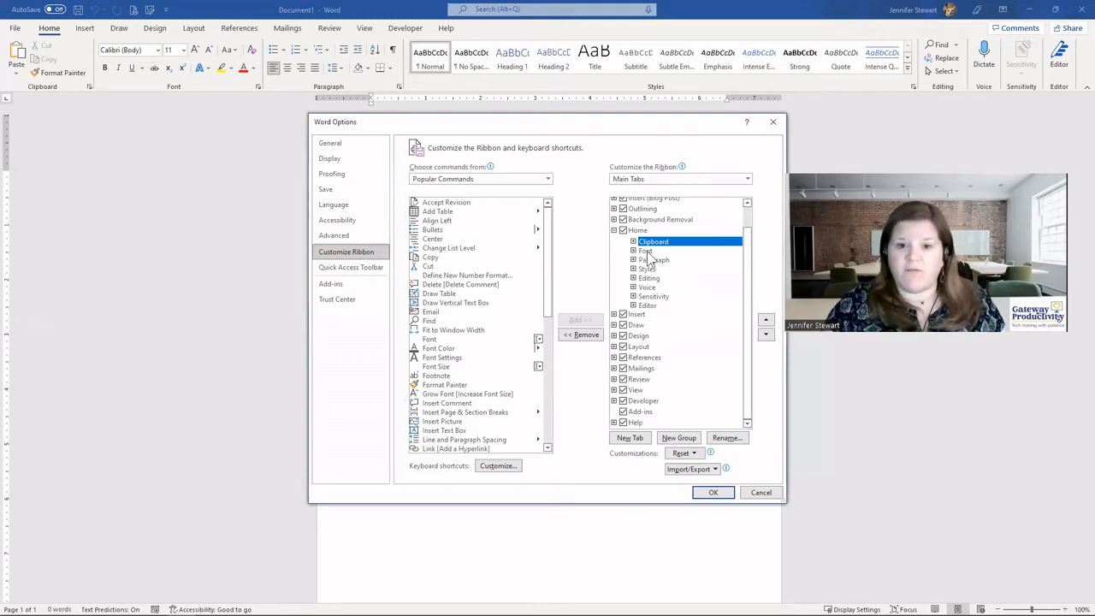
Reorder the Home tab's groups by moving Font and Paragraph ahead of Clipboard.
click(646, 252)
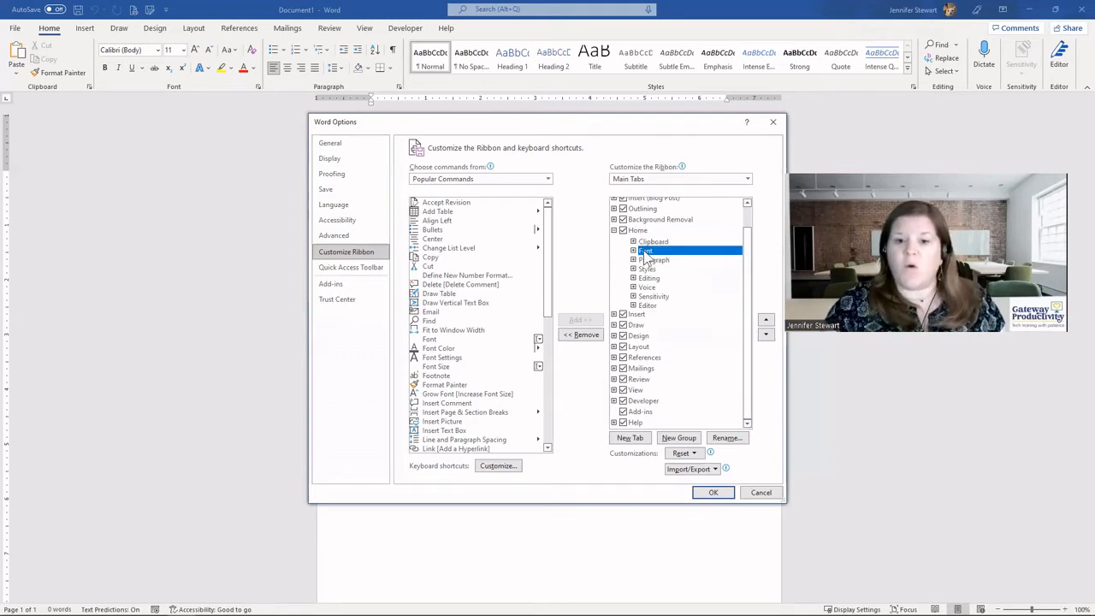
drag(647, 257, 649, 243)
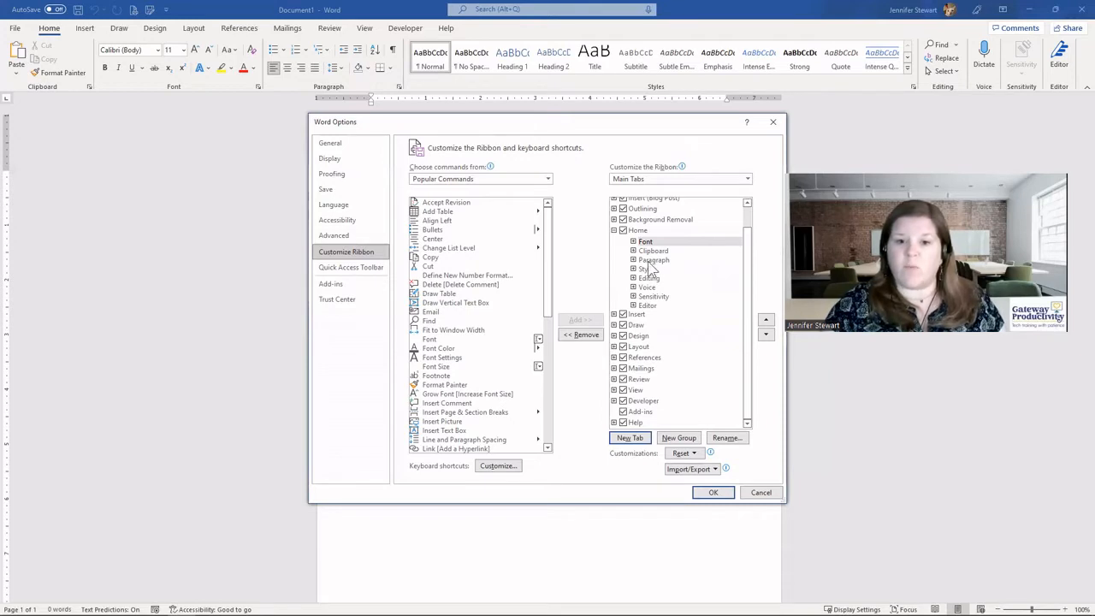
click(648, 260)
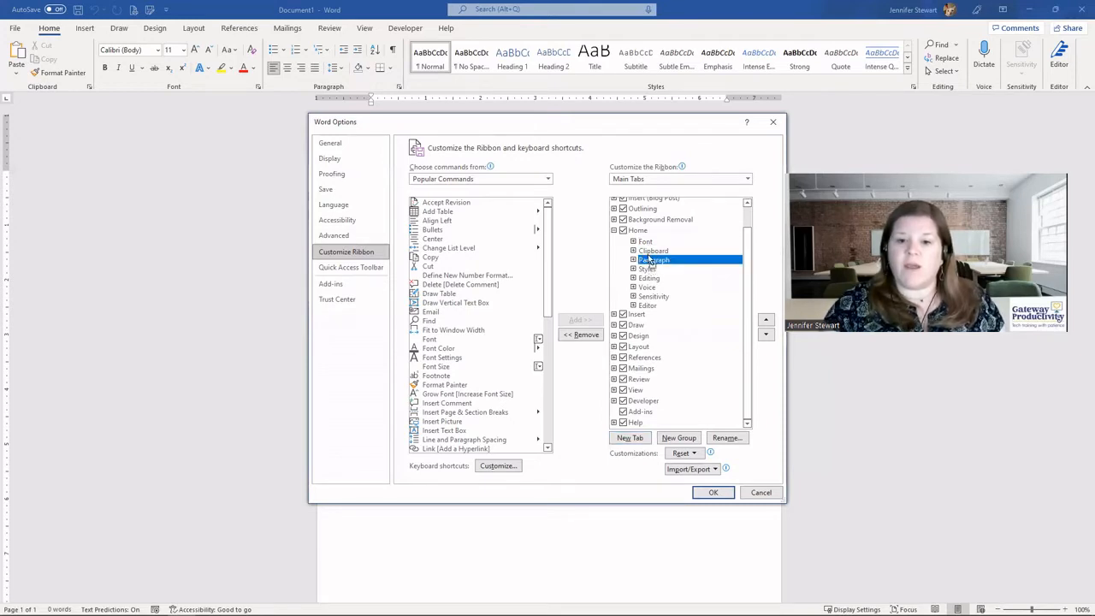
mouse_move(649, 259)
mouse_down()
mouse_move(649, 300)
mouse_move(656, 256)
mouse_up()
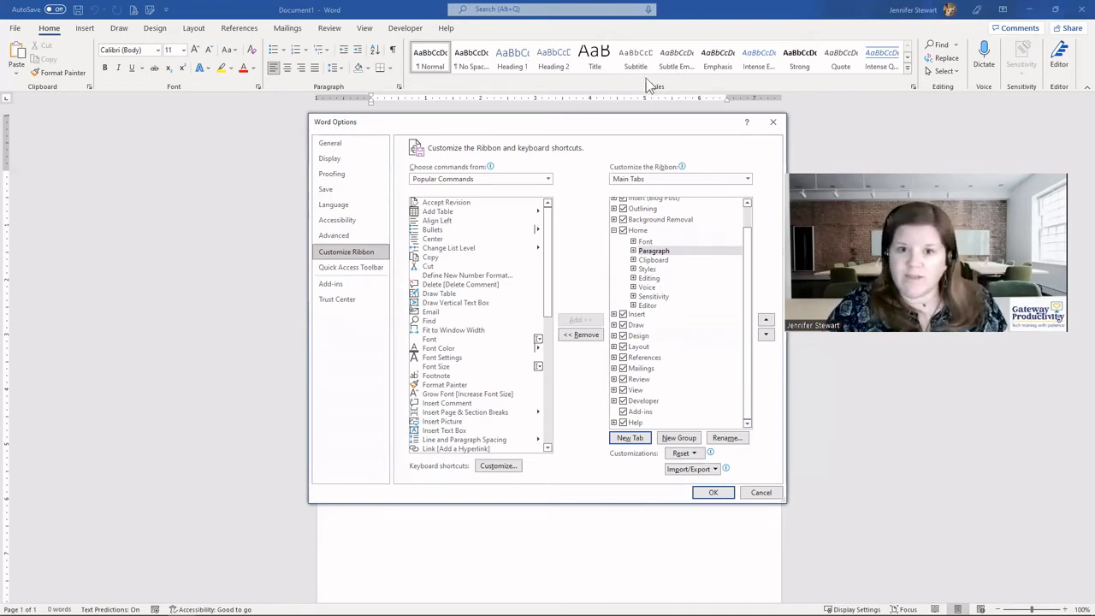
Remove the Styles and Sensitivity groups from the Home tab and apply the ribbon changes.
click(647, 270)
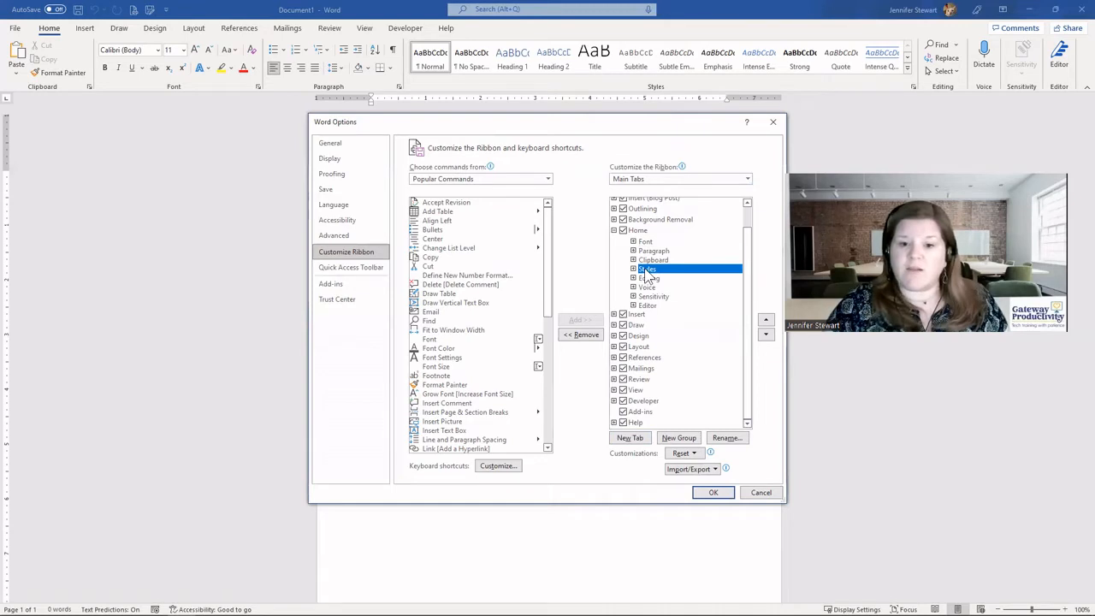
click(584, 337)
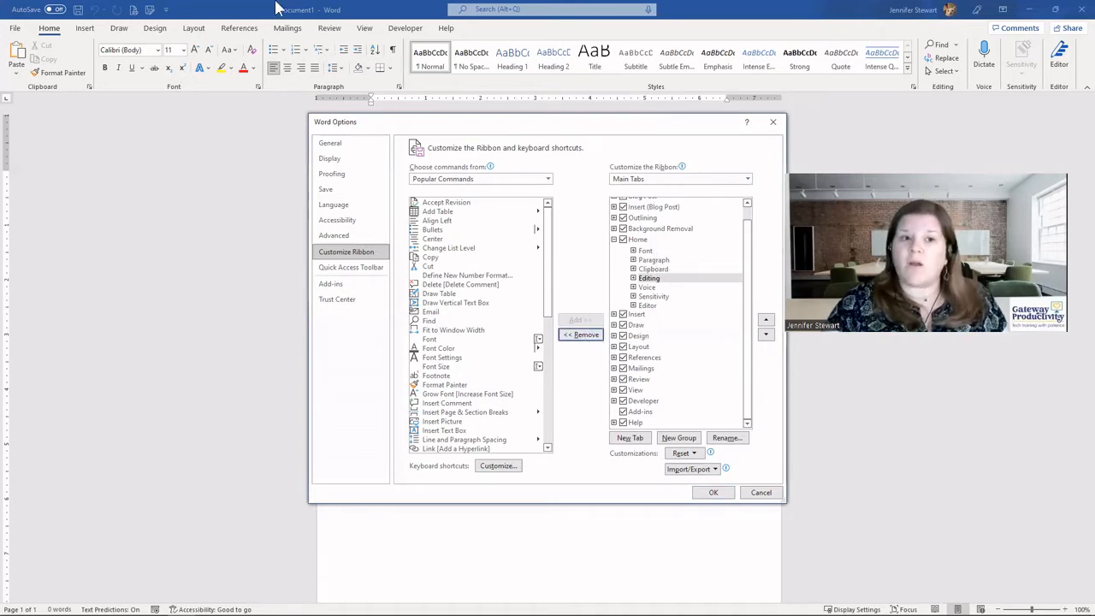
click(652, 297)
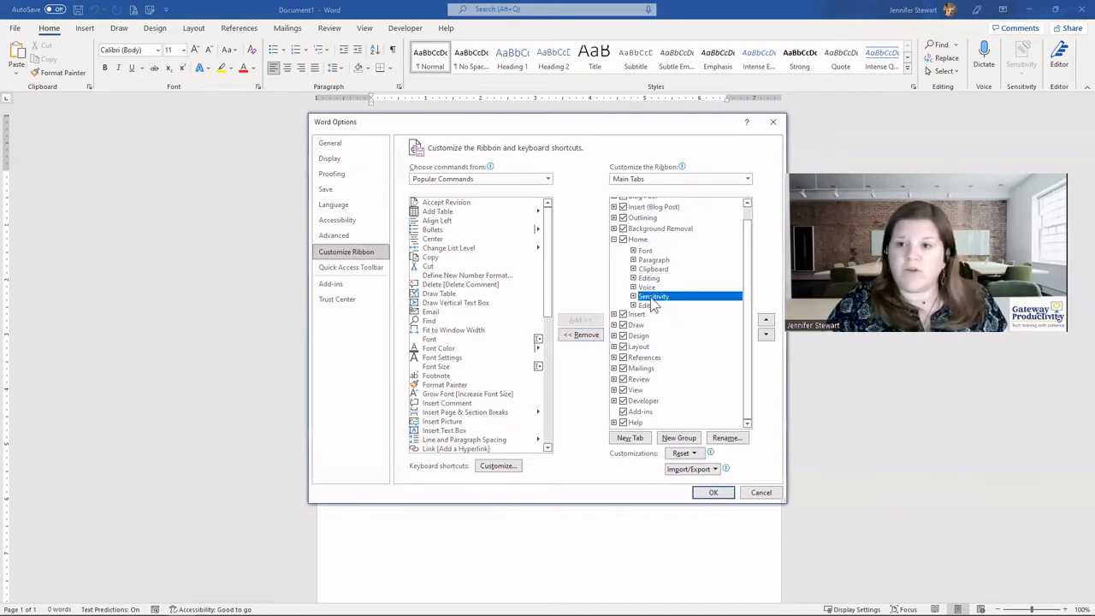
click(582, 335)
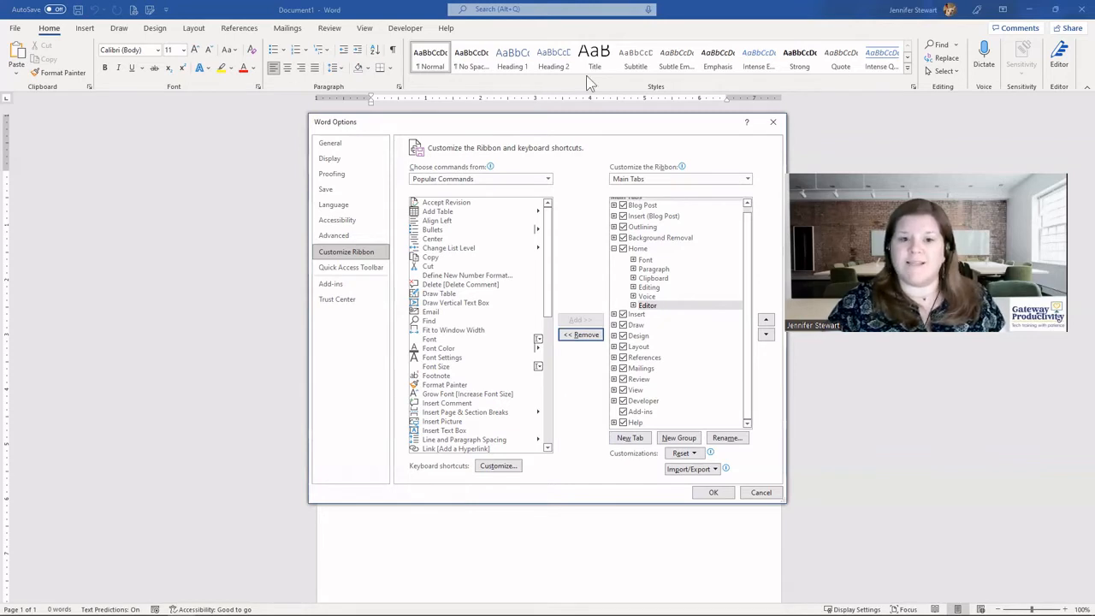
click(713, 493)
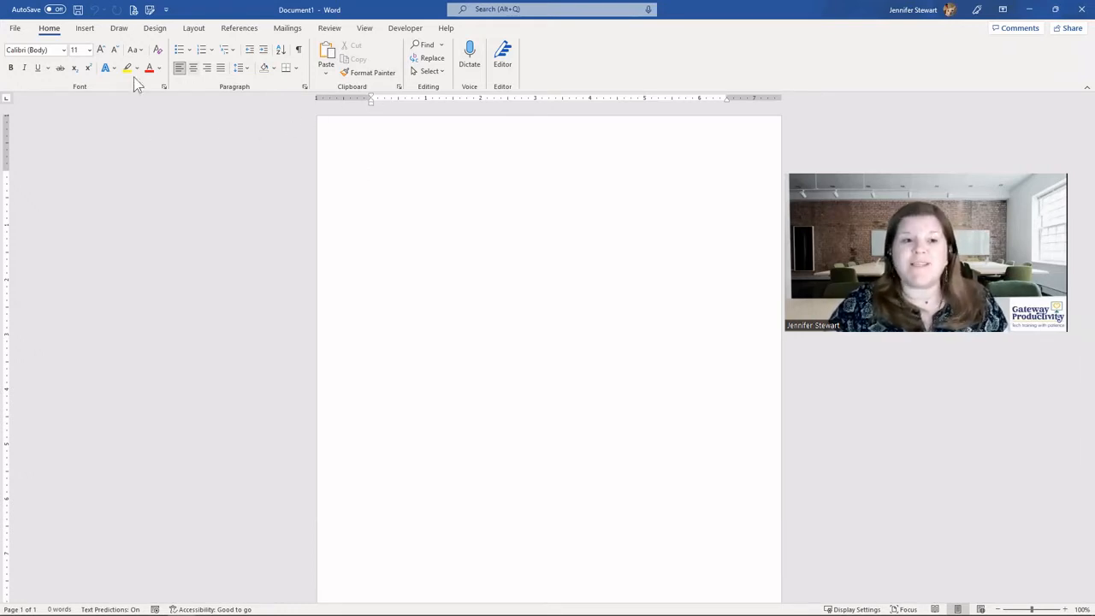
Reopen the ribbon customization settings, reset only the Home tab to its defaults and apply the change.
right_click(658, 61)
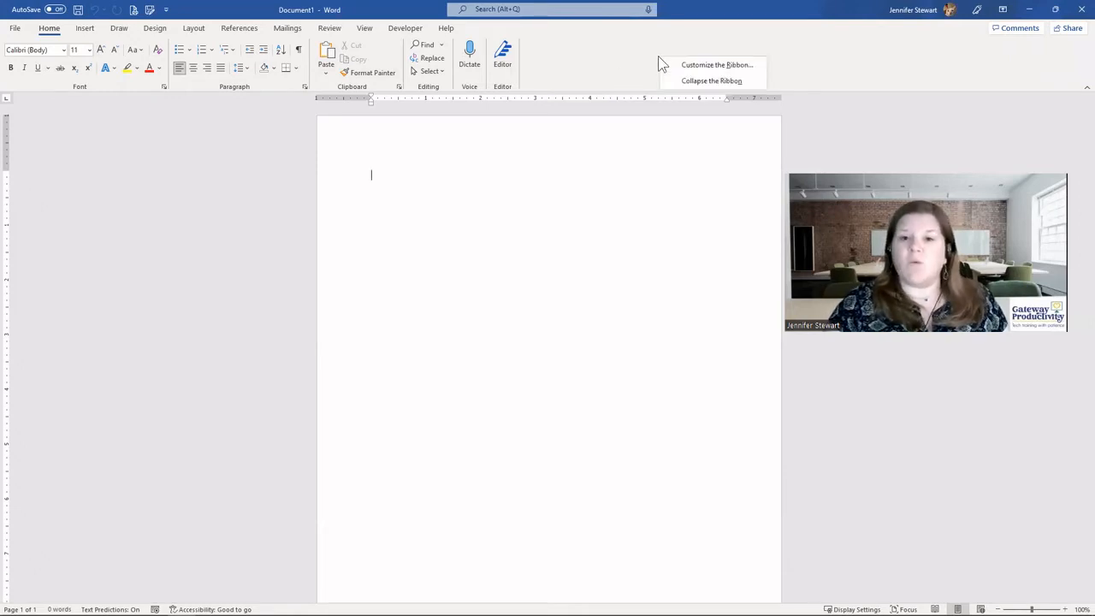
click(683, 69)
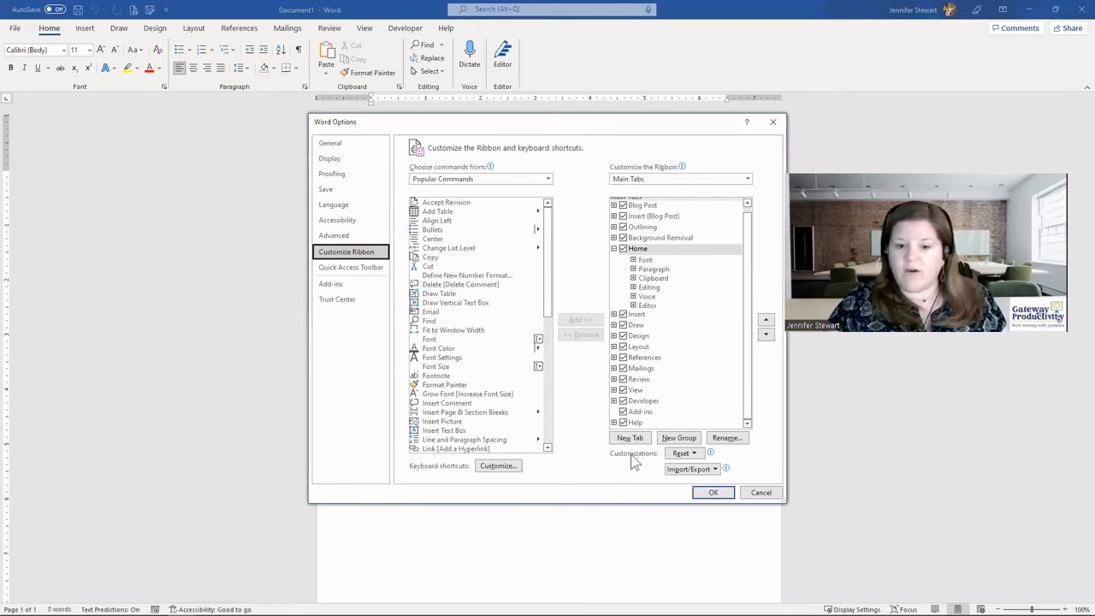
click(696, 454)
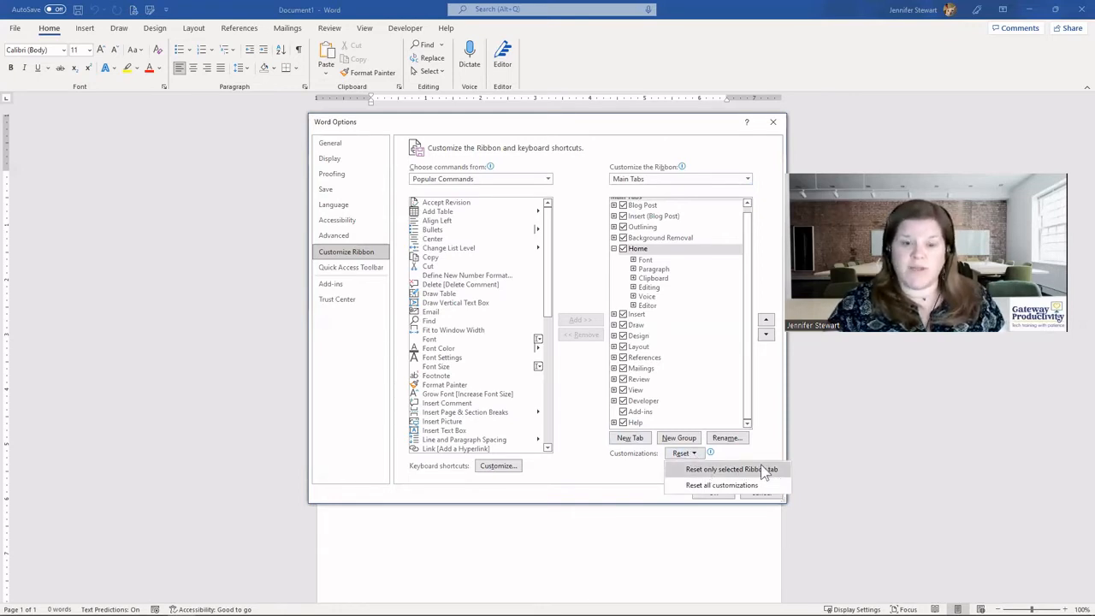
click(717, 476)
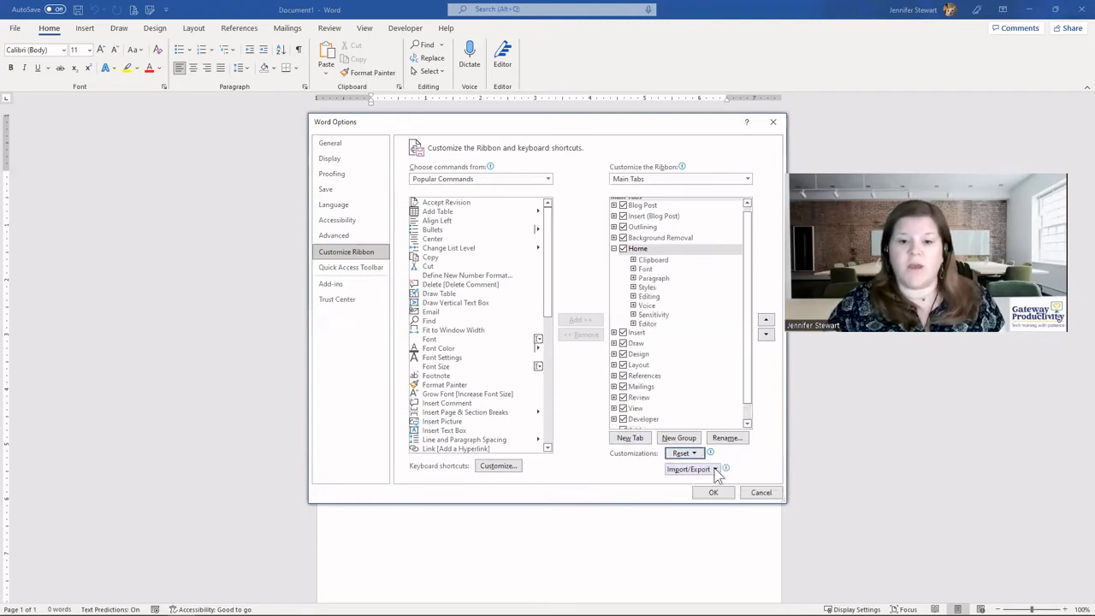
click(716, 493)
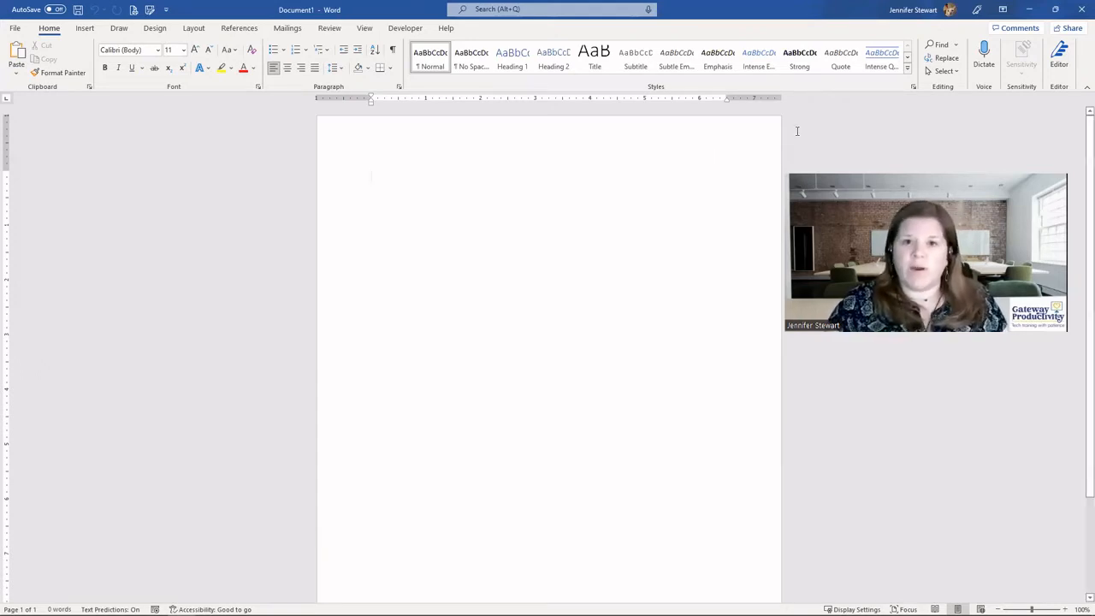
Open the ribbon customization settings again and list the Commands Not in the Ribbon.
right_click(1079, 58)
click(1061, 64)
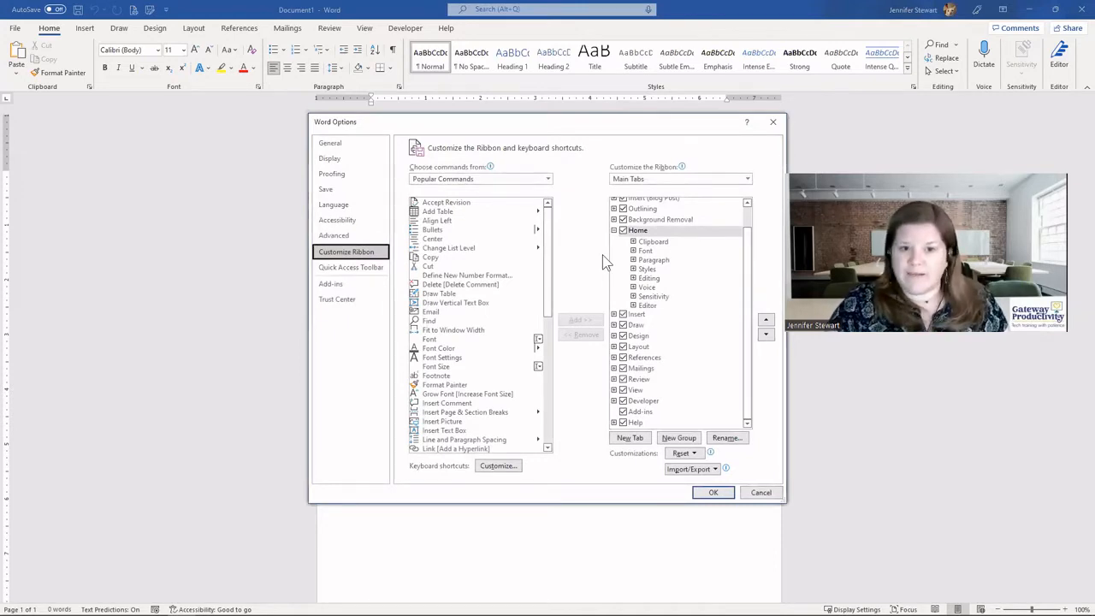
click(467, 180)
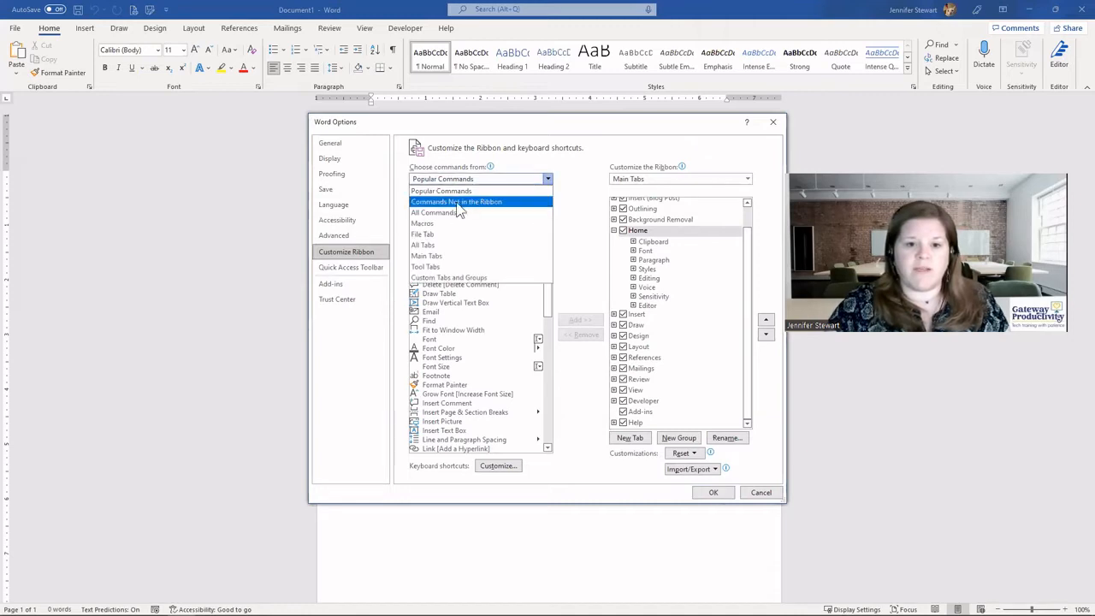
click(457, 202)
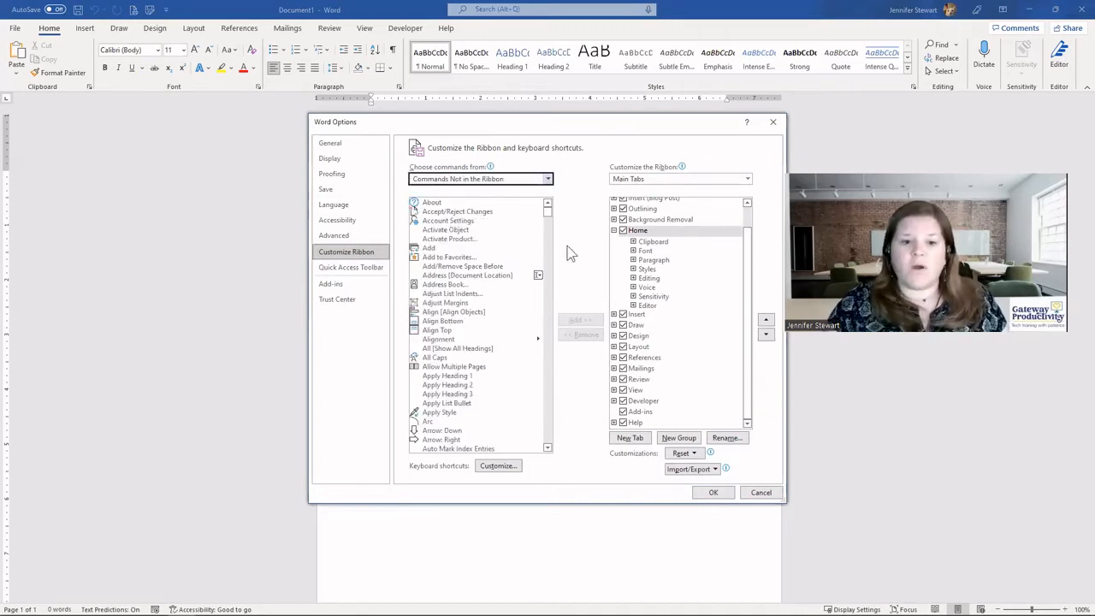
Try to add the Address Book command directly to the Home tab.
click(438, 286)
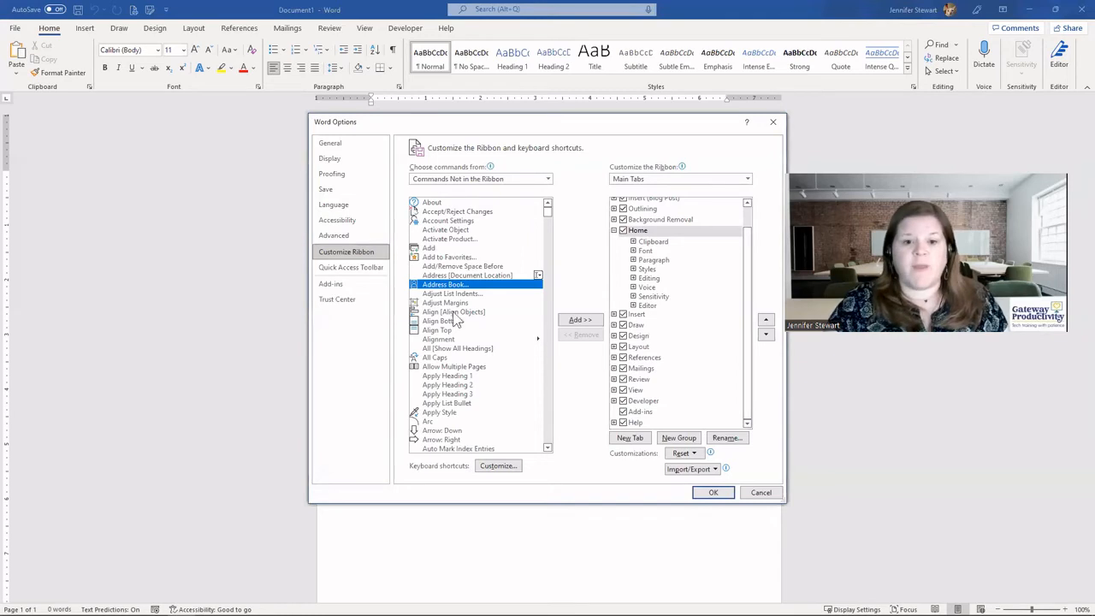
click(596, 324)
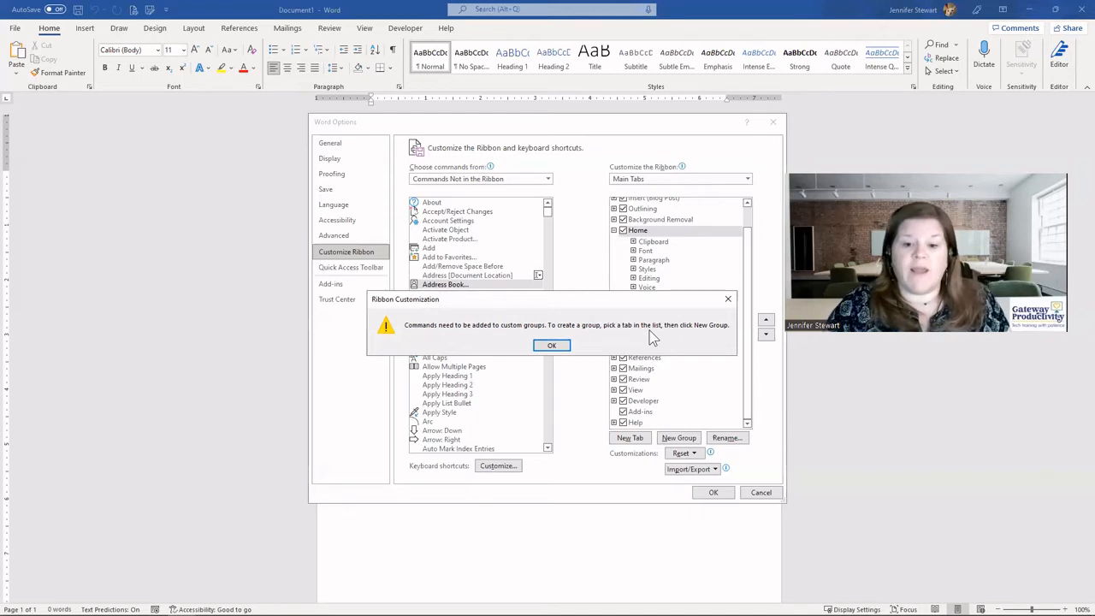
click(552, 346)
Create a new custom group on the Home tab and add the Address Book command to it.
click(678, 437)
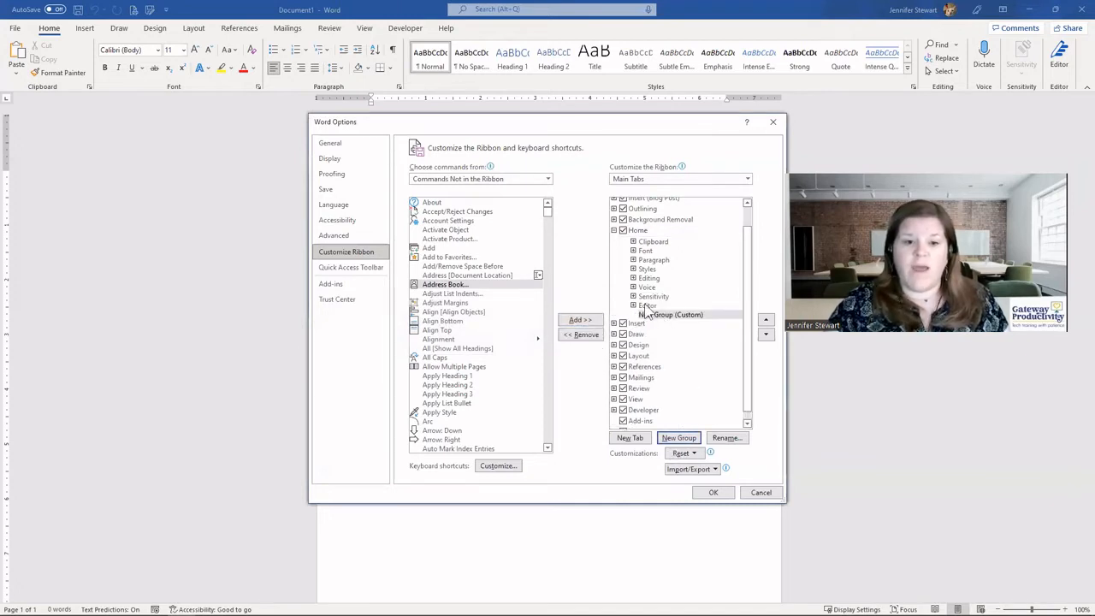
click(426, 276)
click(434, 285)
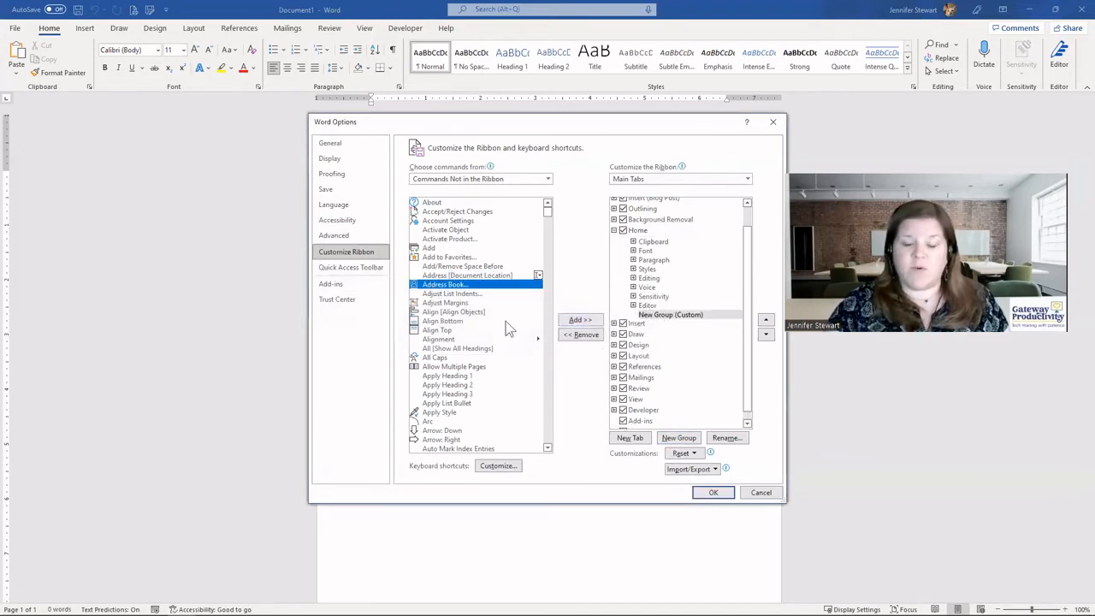
click(582, 321)
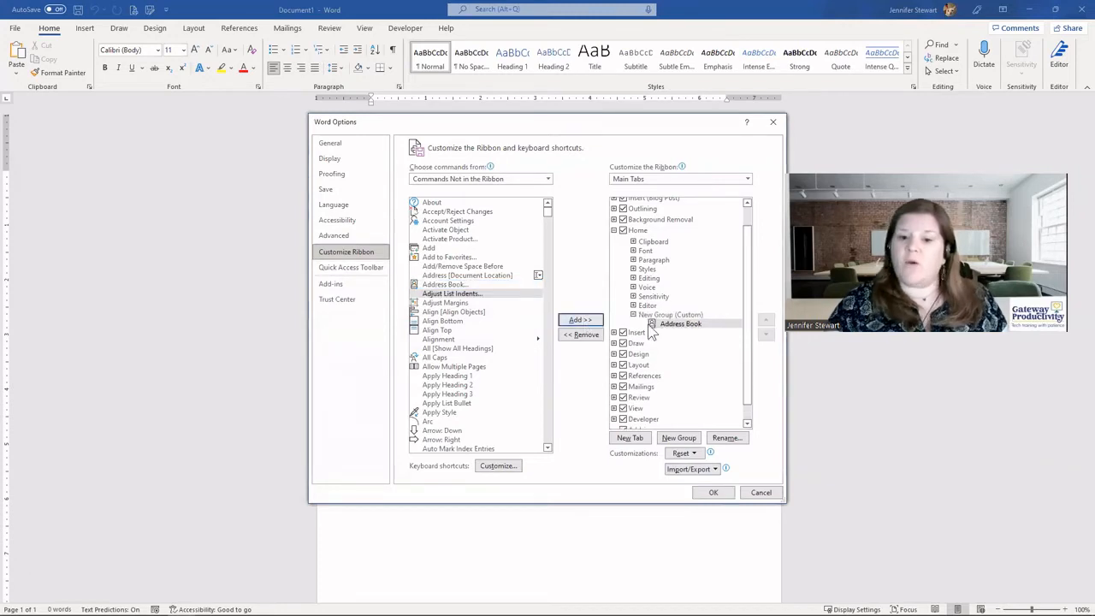
Rename the new custom group on the Home tab as Address Book.
click(682, 315)
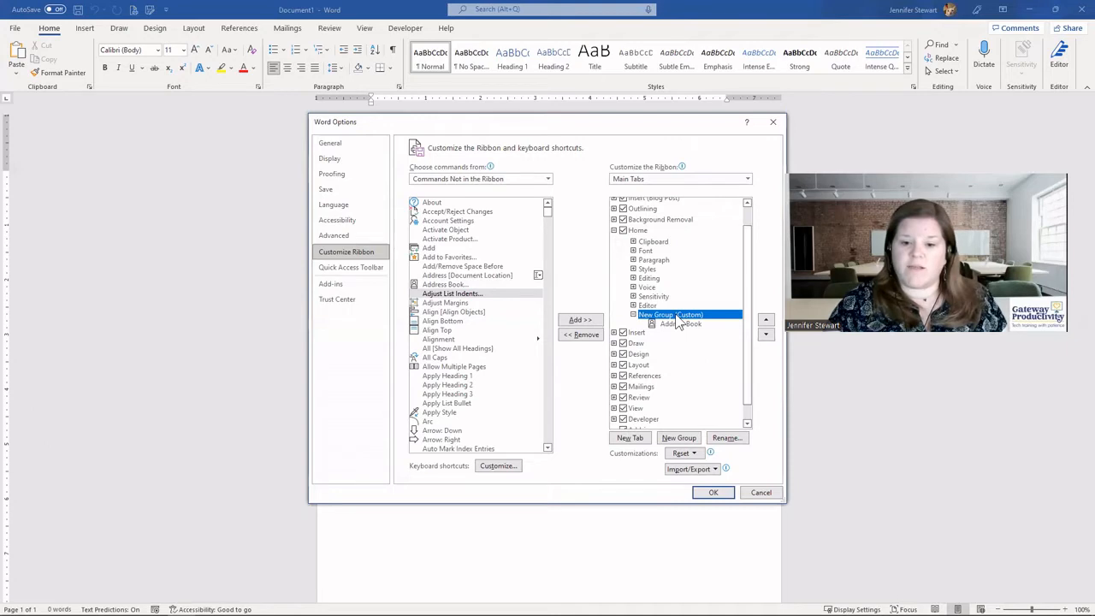
right_click(676, 315)
click(662, 315)
right_click(661, 314)
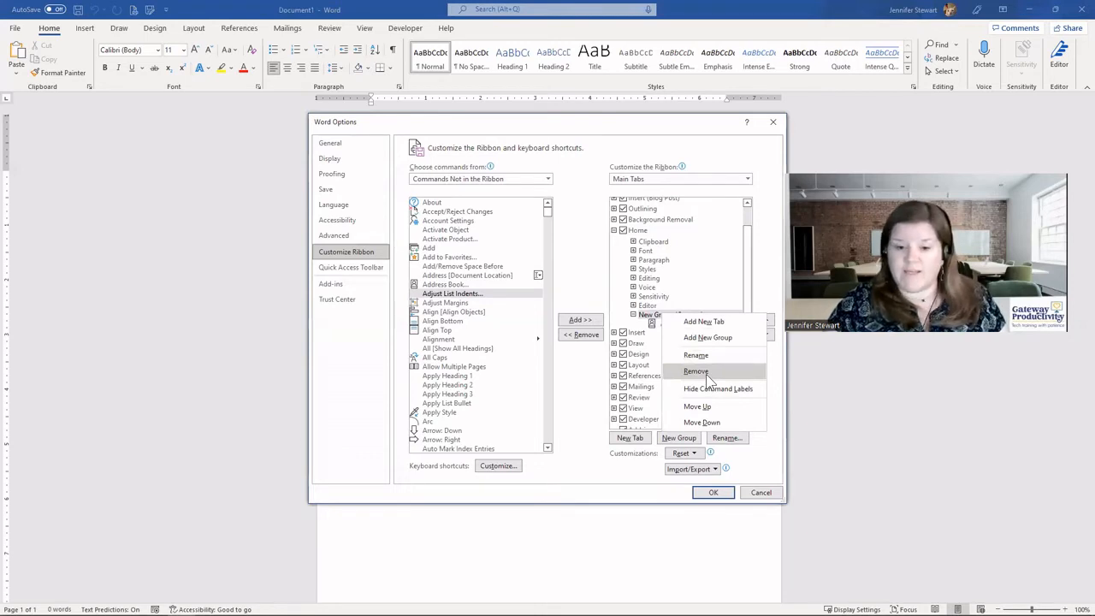
click(774, 453)
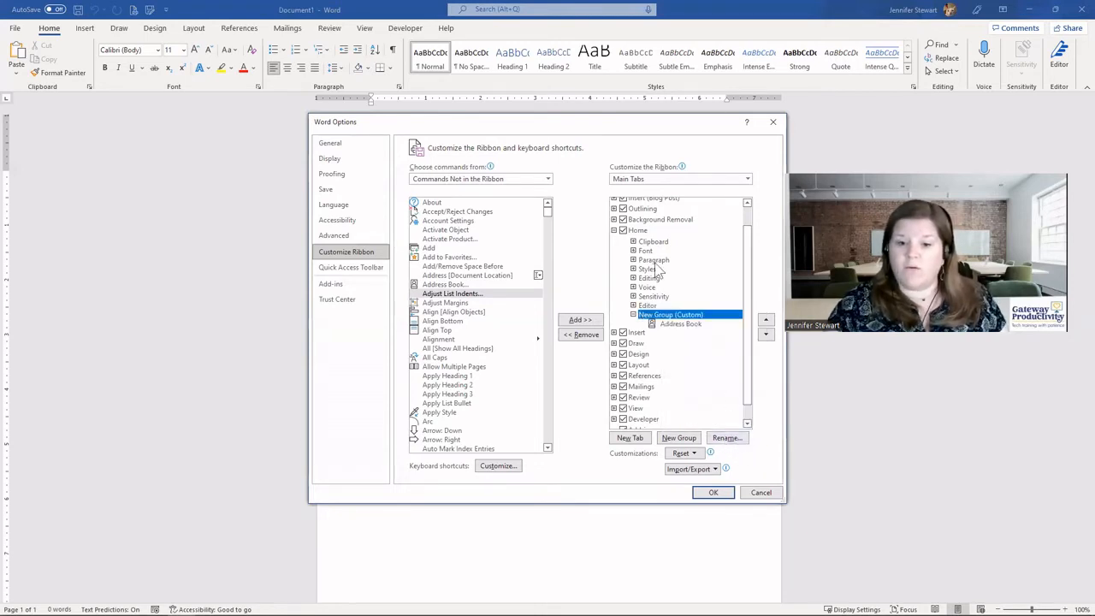
click(726, 438)
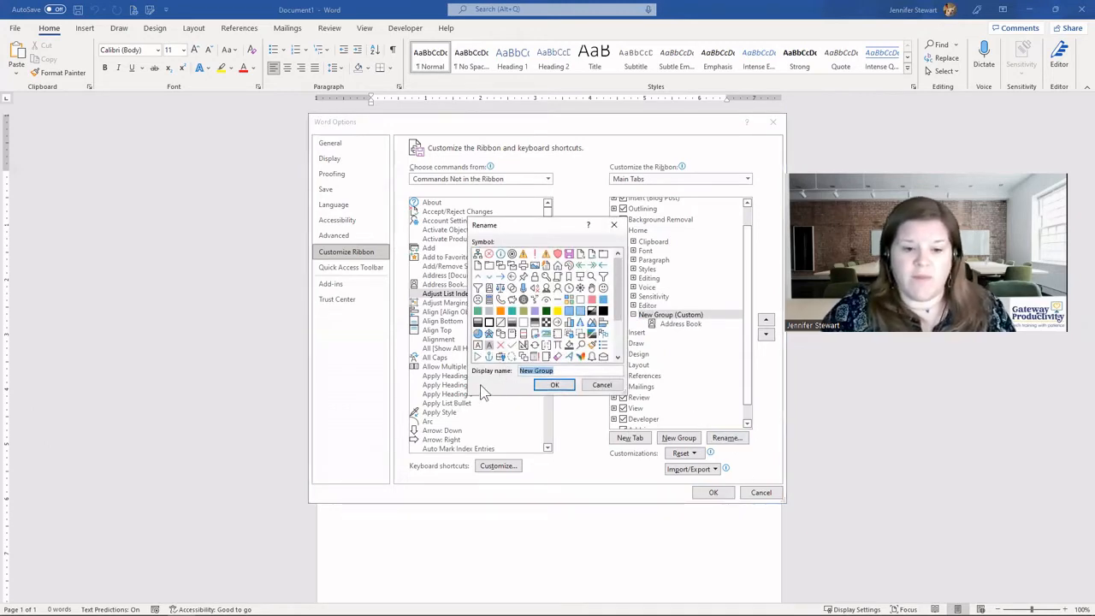
text(Addre)
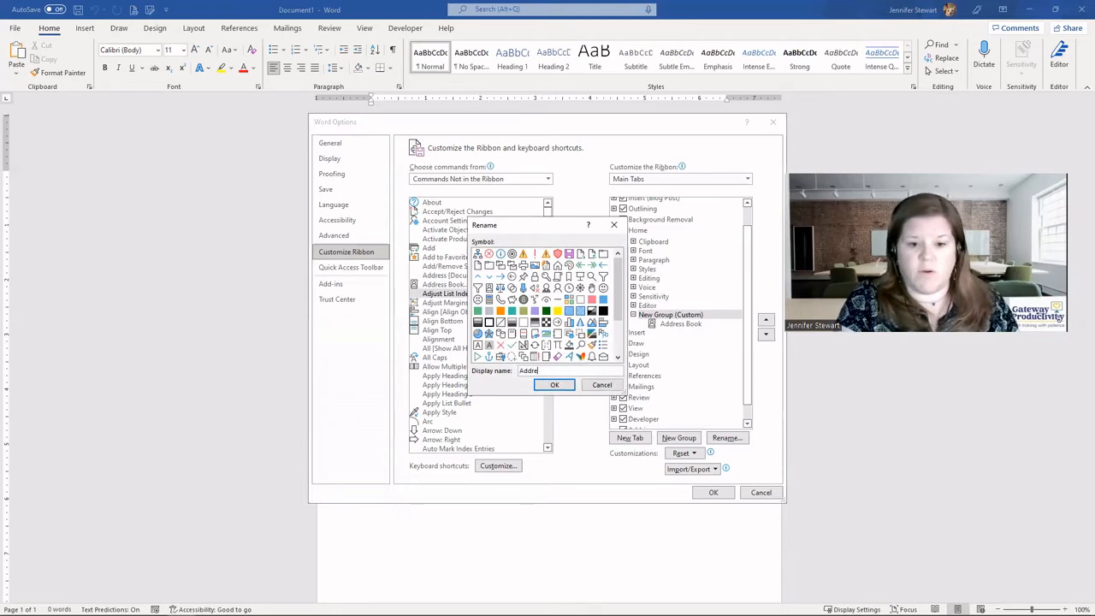
text(ss Book)
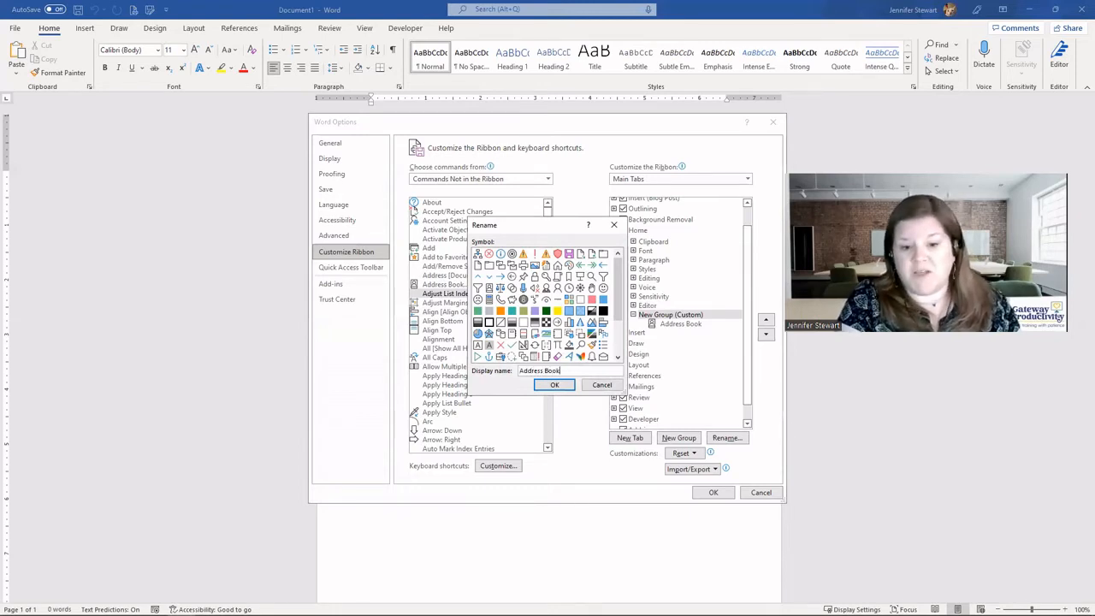
click(554, 385)
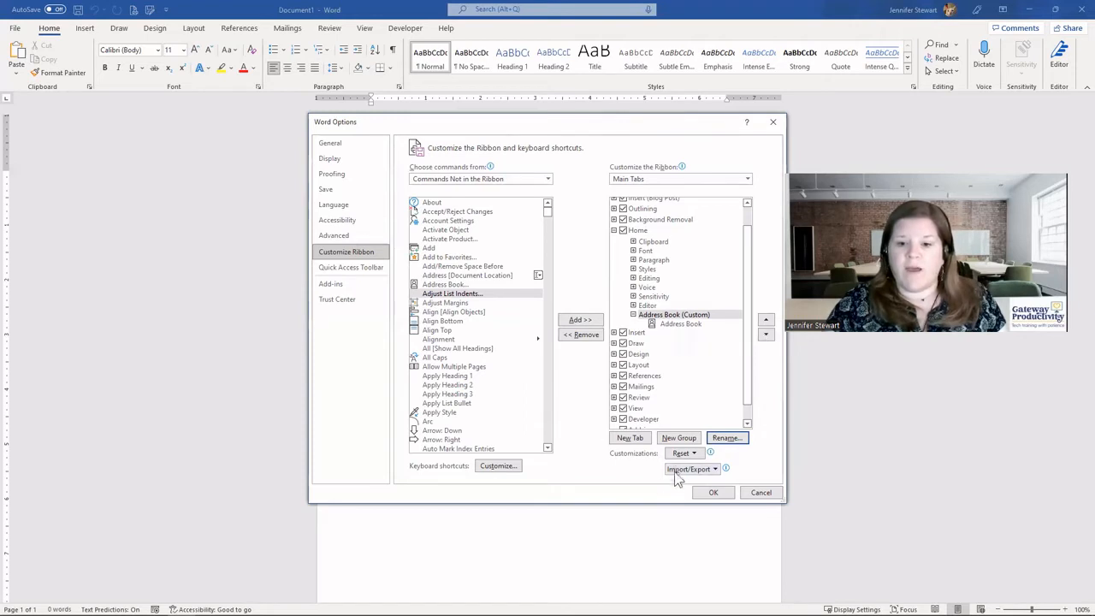
Remove the Styles group from the Home tab and apply the ribbon changes.
click(648, 269)
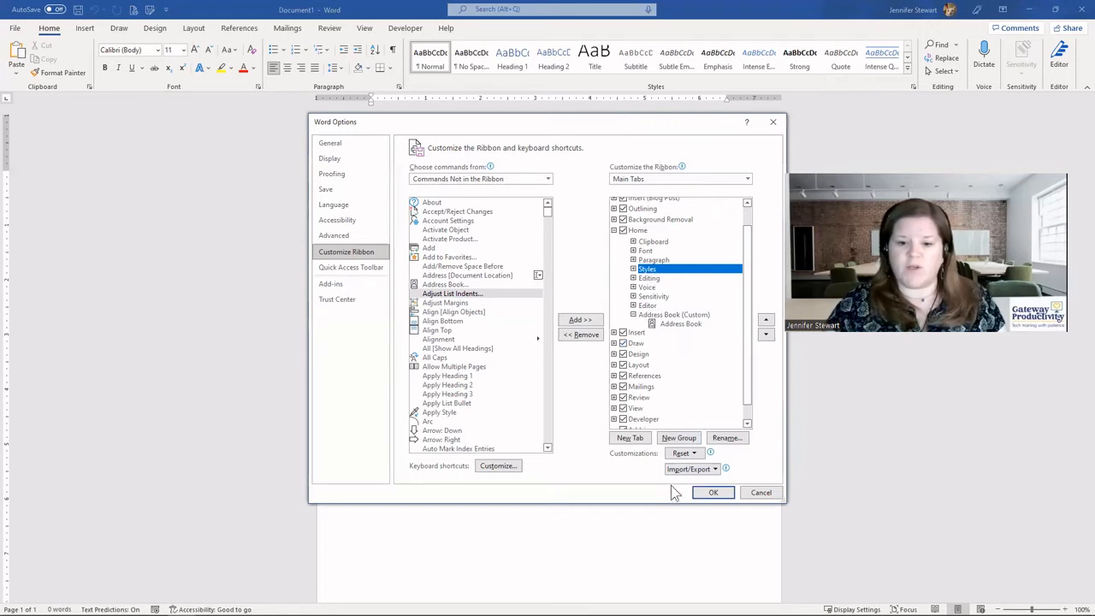
click(587, 335)
click(714, 493)
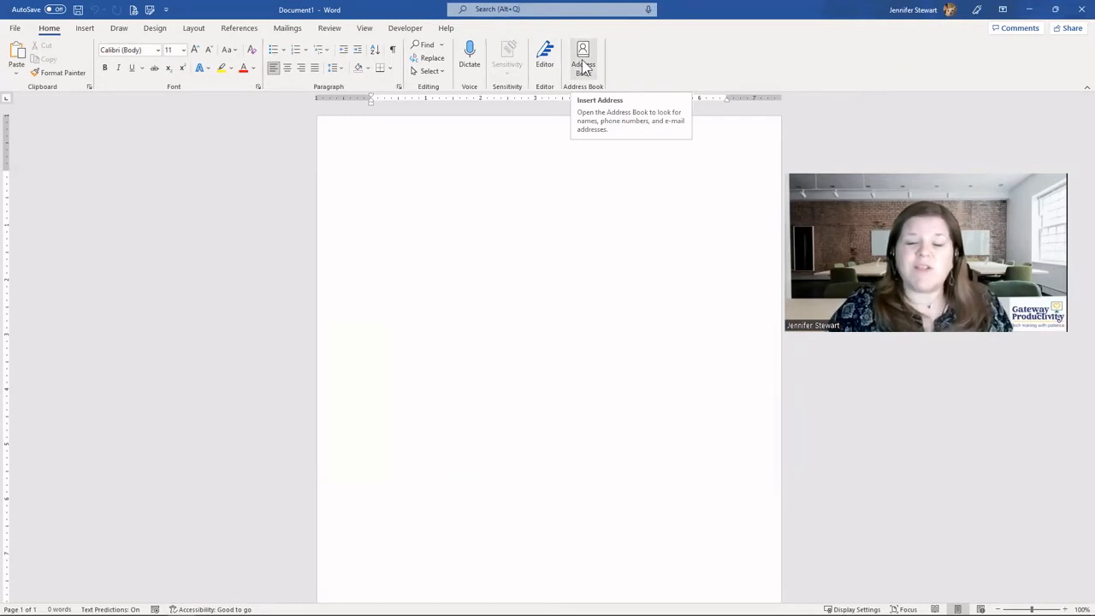
Reopen the ribbon customization settings, hide the Draw tab and apply the change.
right_click(663, 58)
click(699, 64)
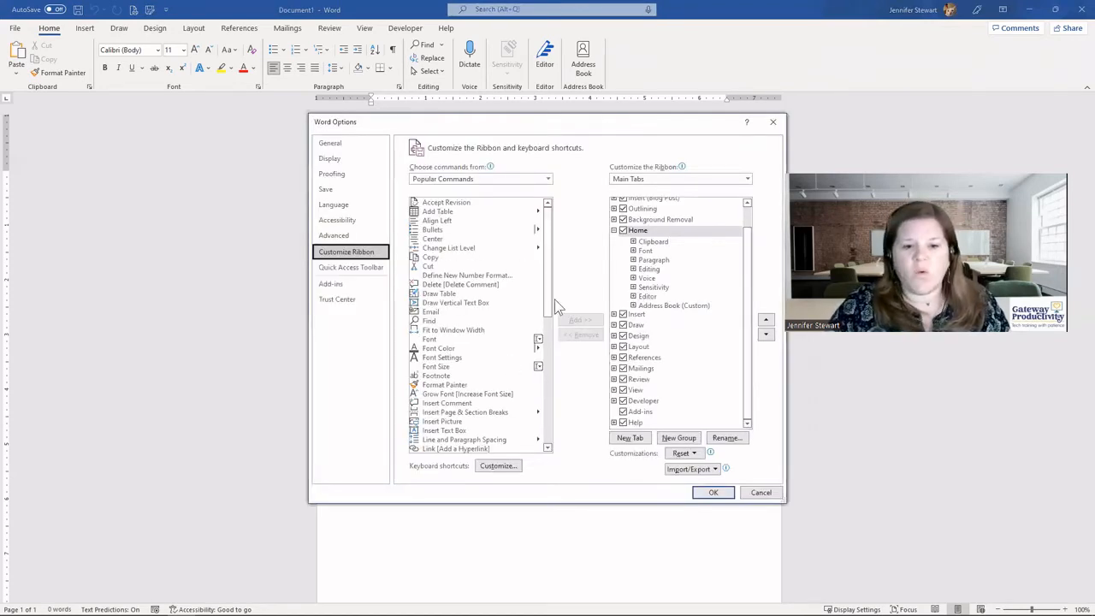
scroll(551, 295, down, 1)
drag(551, 295, 552, 416)
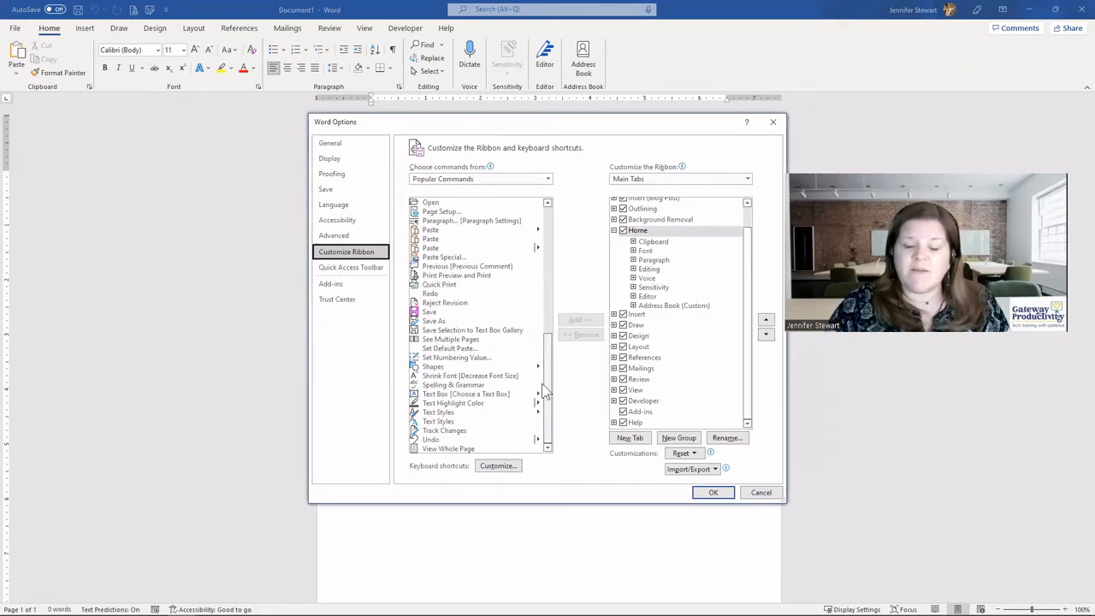
drag(550, 369, 558, 240)
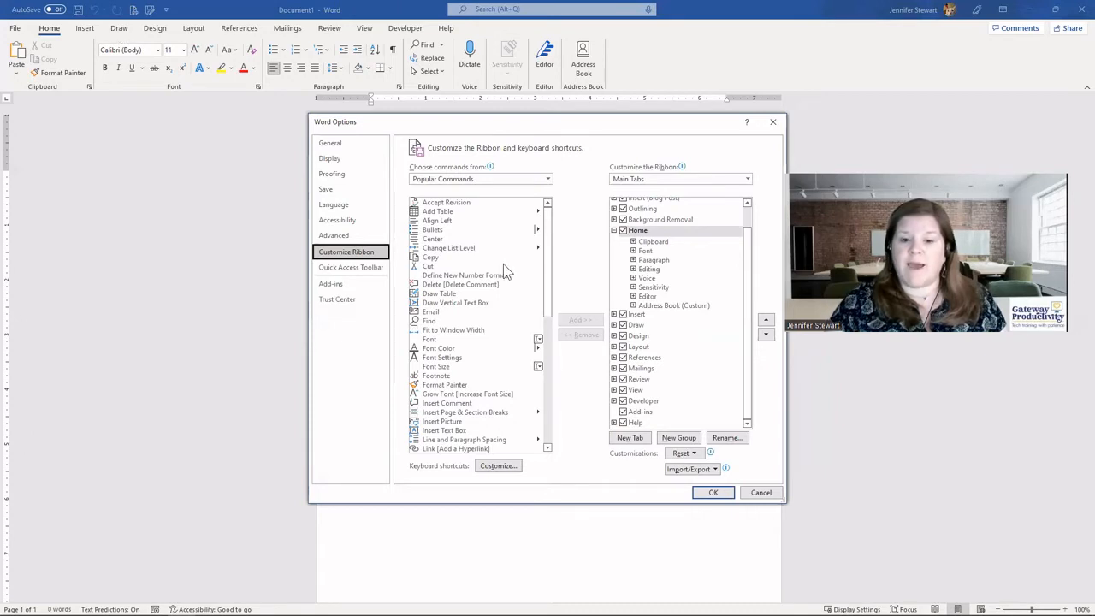
click(625, 325)
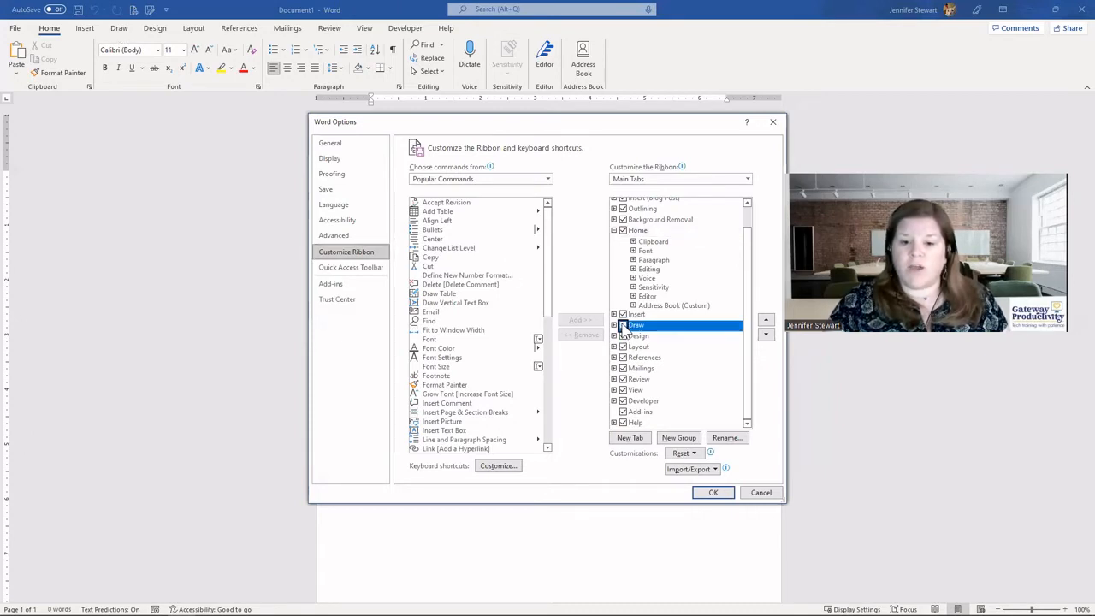
click(713, 493)
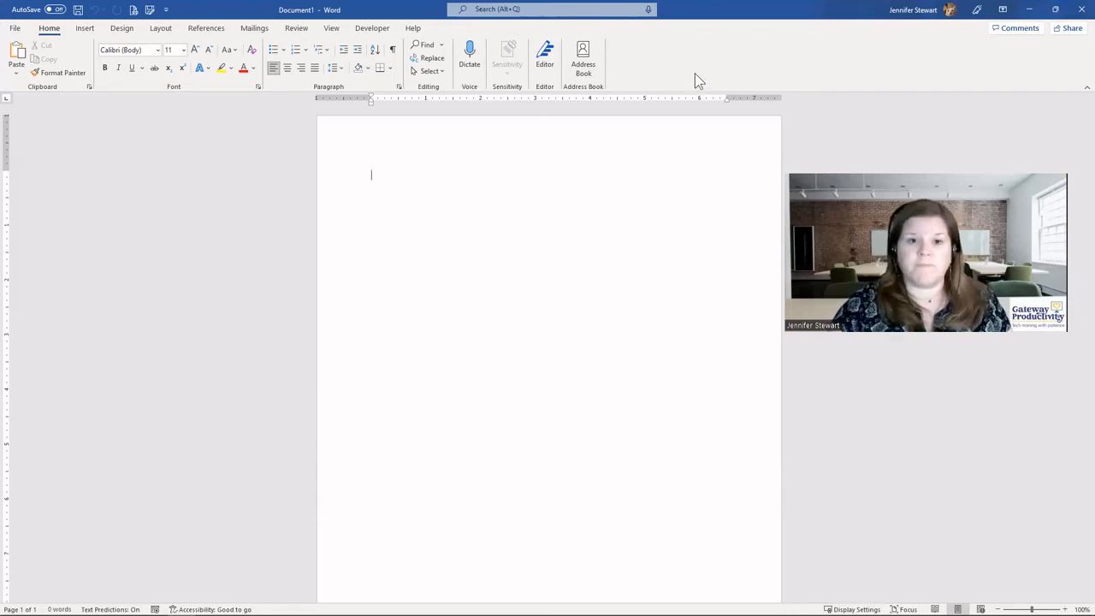
Switch to Excel, open its ribbon customization settings and view the commands inside the Home tab's Clipboard group.
key(alt+Tab)
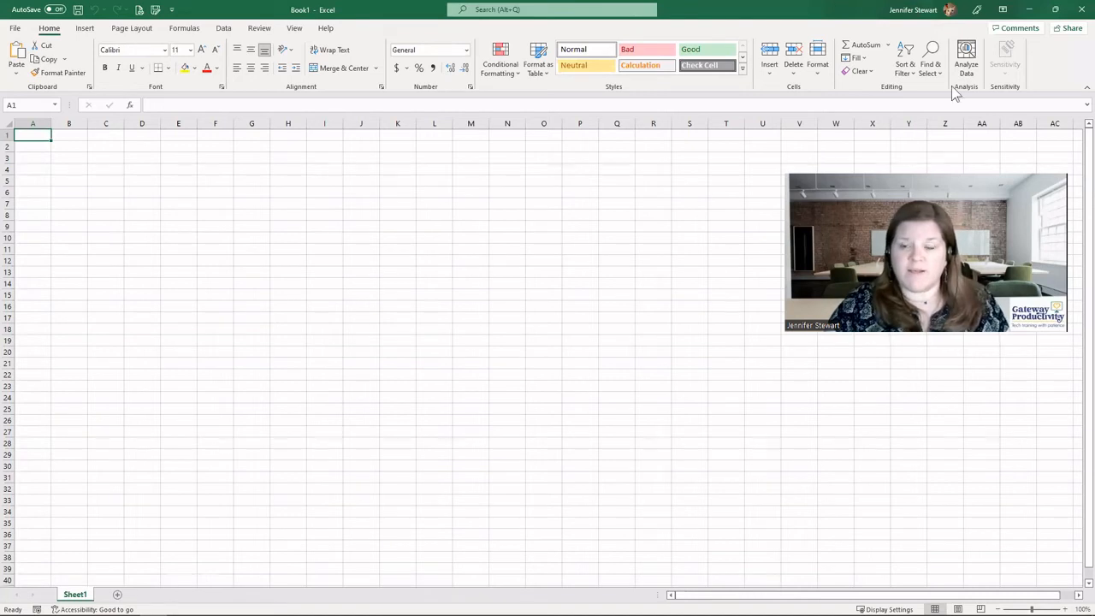
right_click(1051, 61)
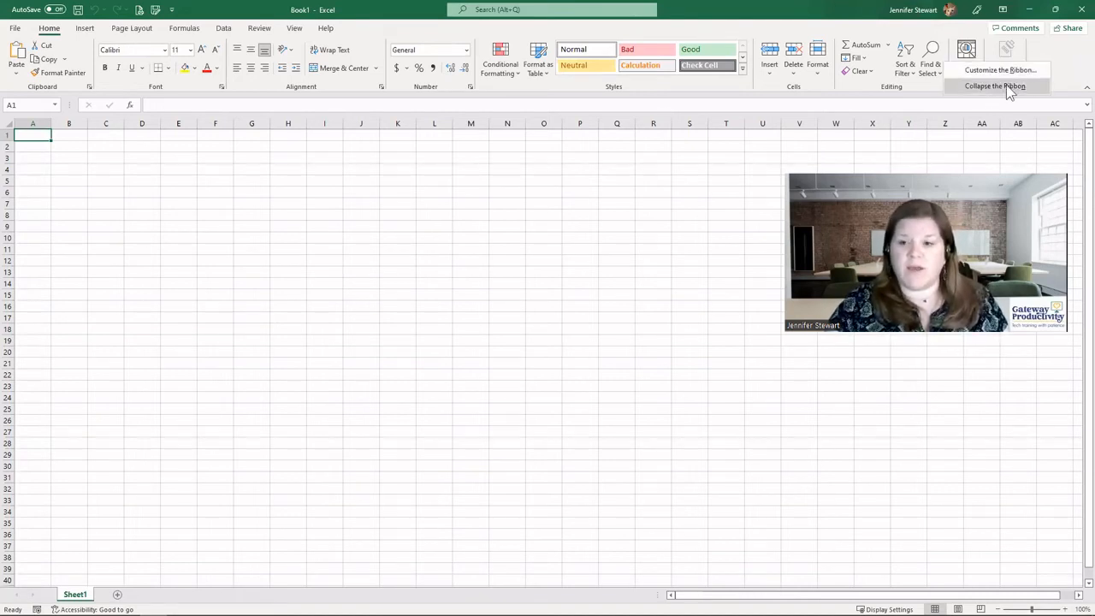
click(1018, 69)
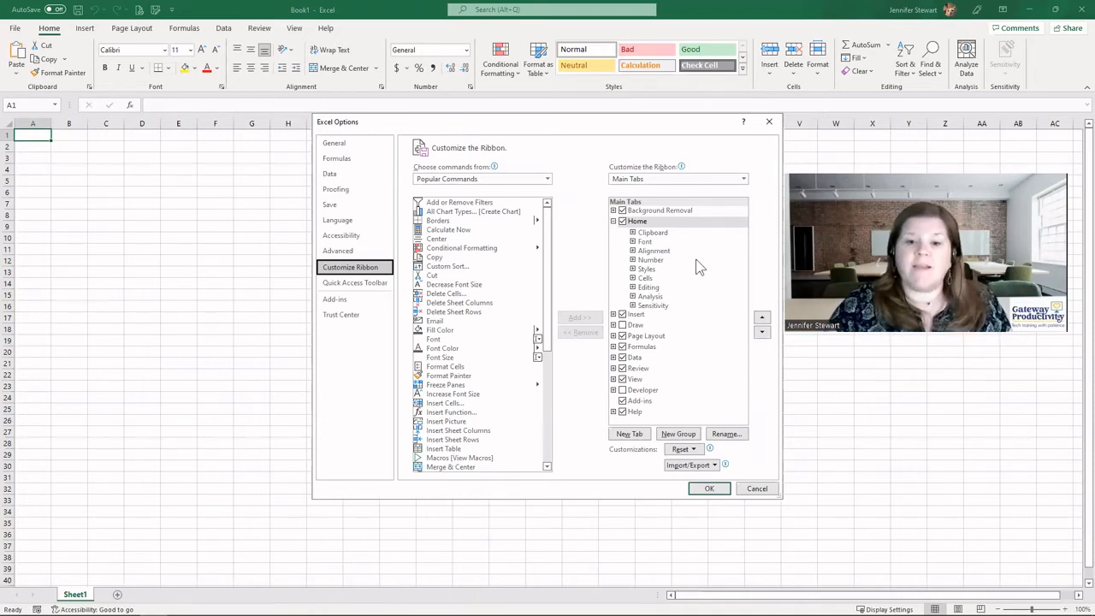
click(633, 232)
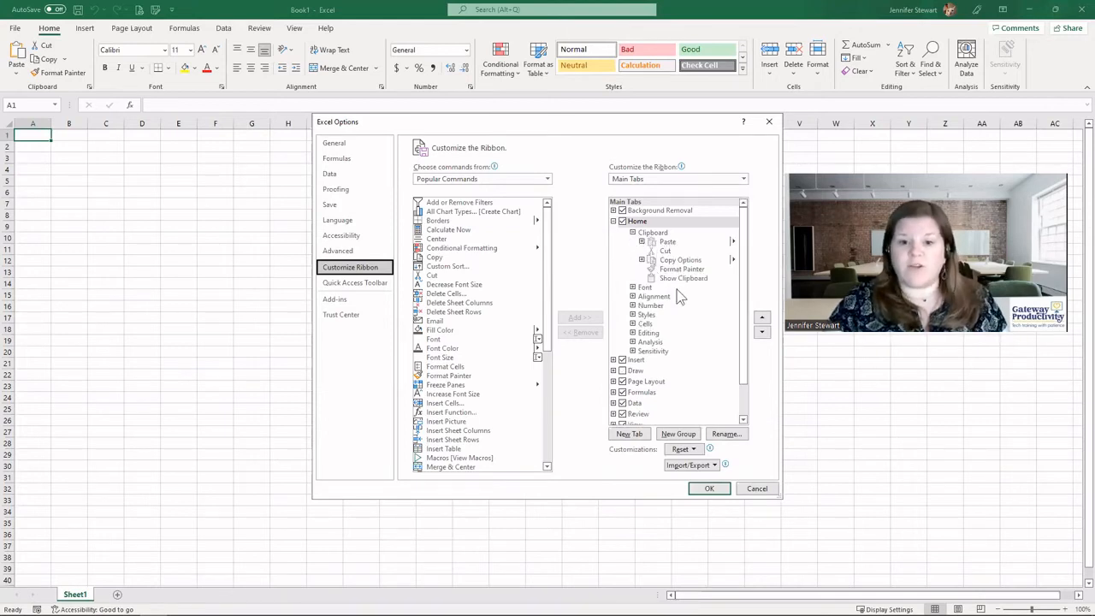
click(632, 233)
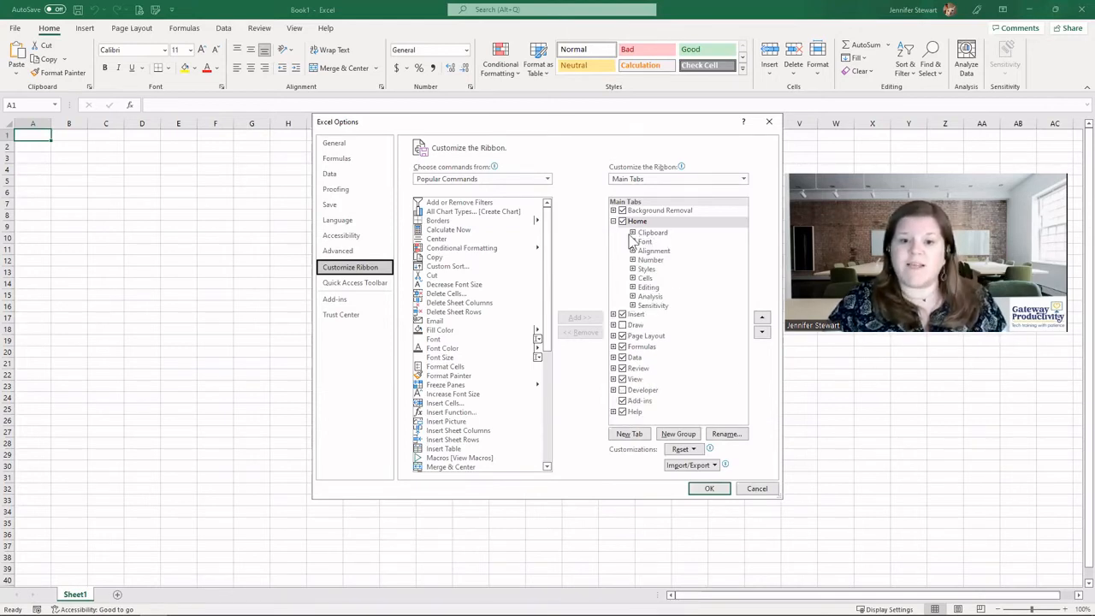
Show the Draw tab and move the Home tab's Cells group to just above the Number group.
click(622, 325)
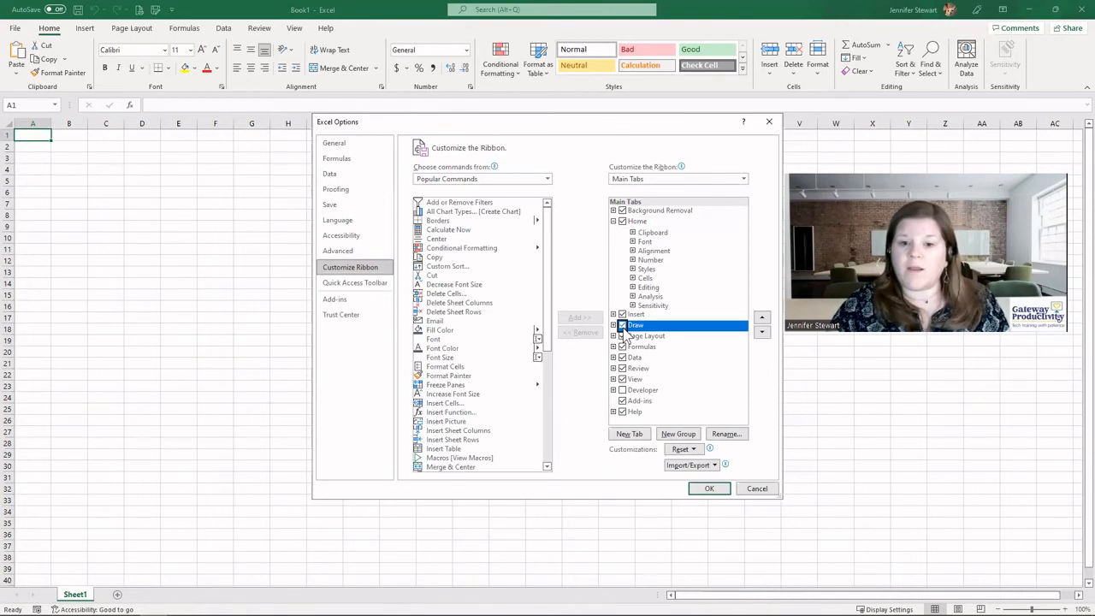
click(645, 278)
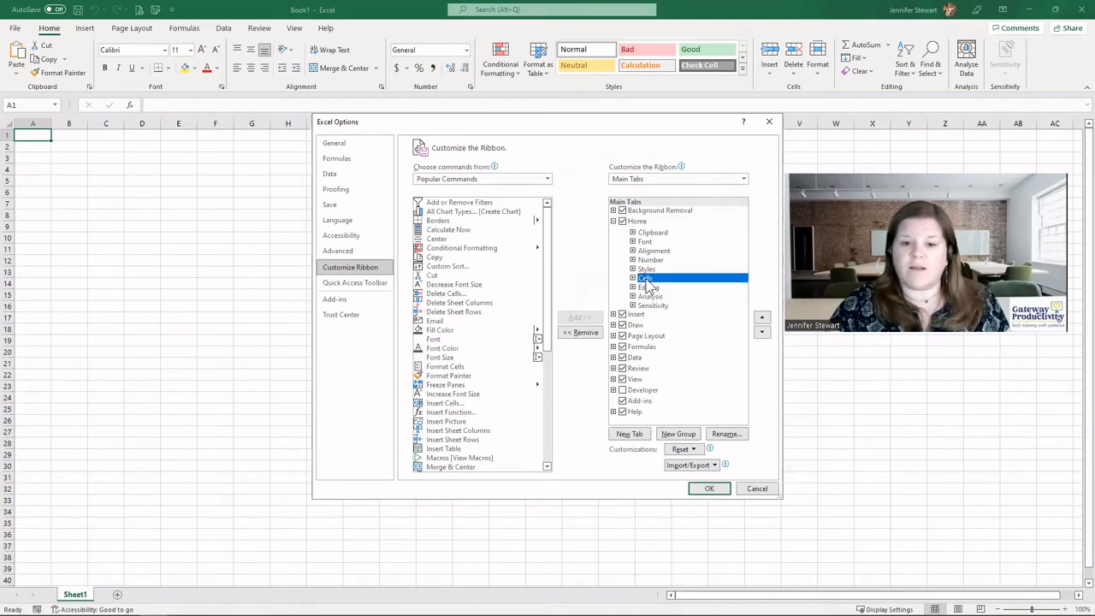
drag(648, 270, 648, 261)
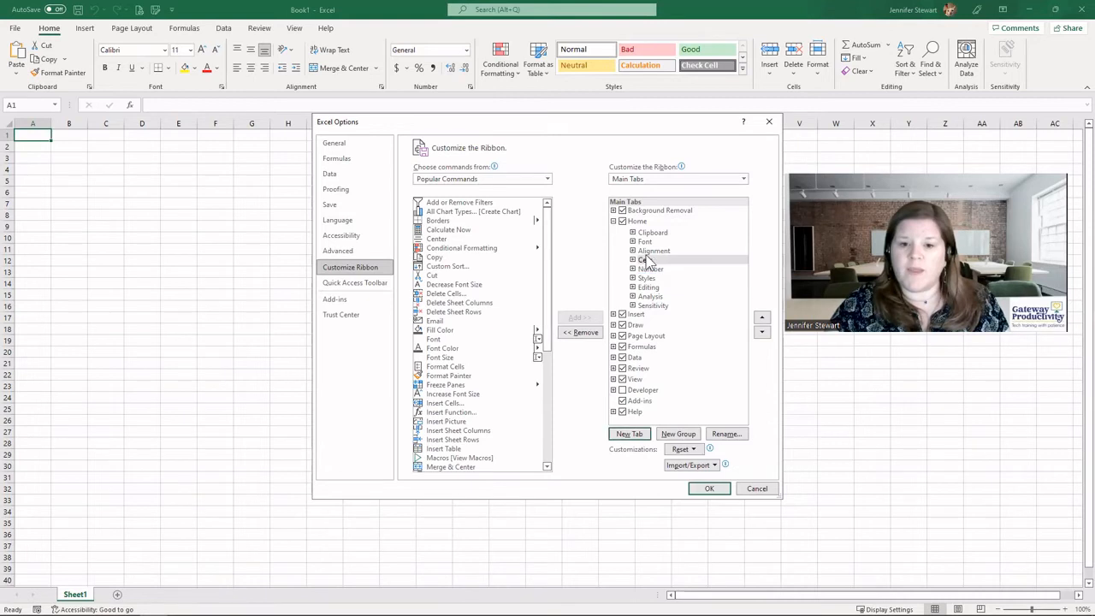
Remove the Analysis group from the Home tab and apply the ribbon changes.
click(656, 296)
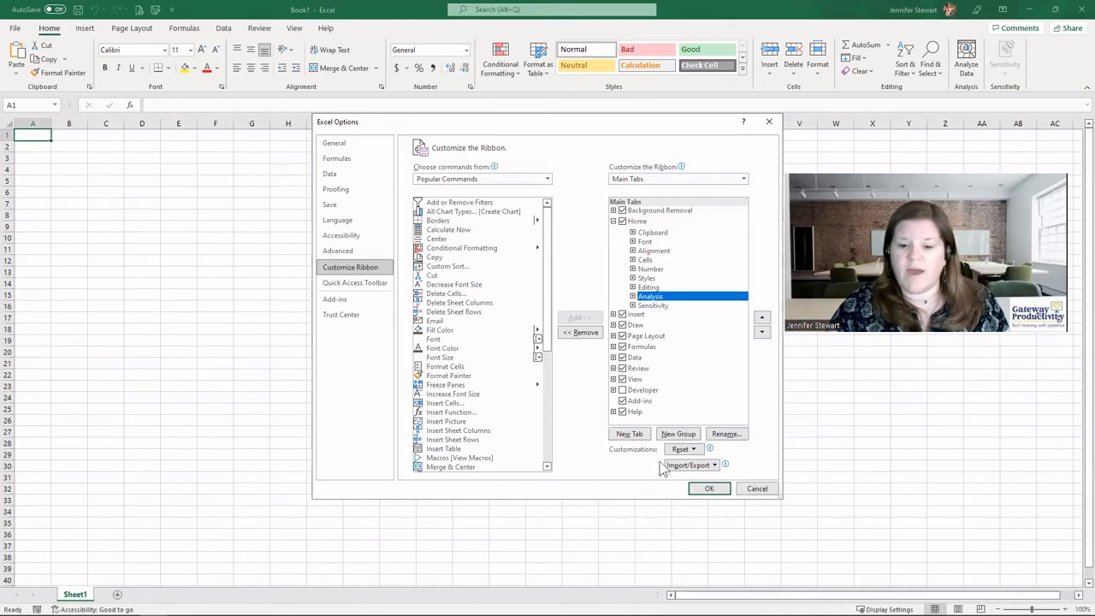
click(577, 335)
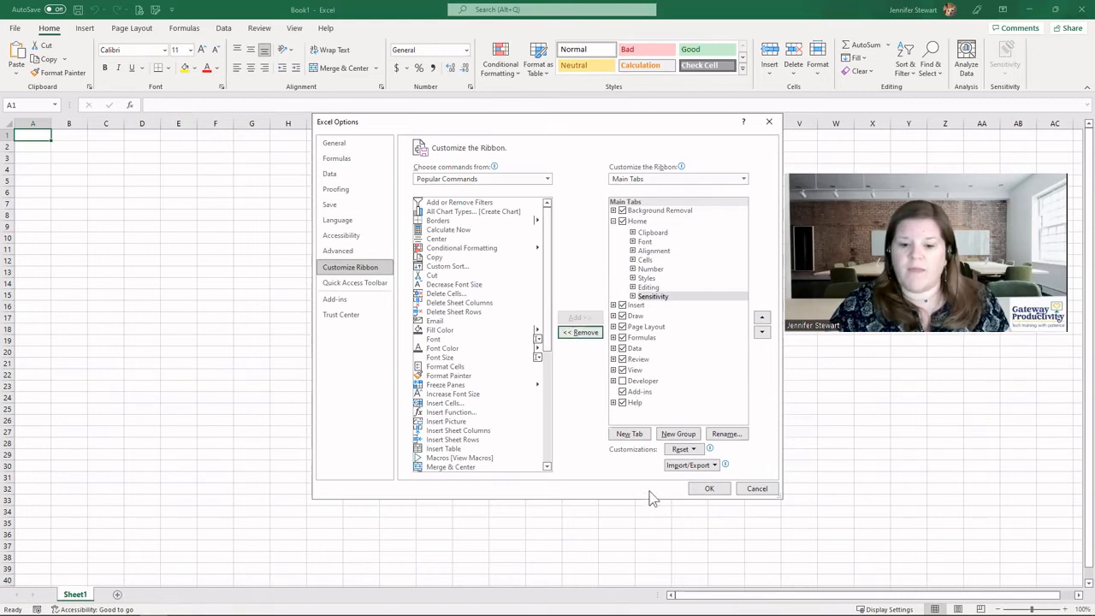
click(710, 487)
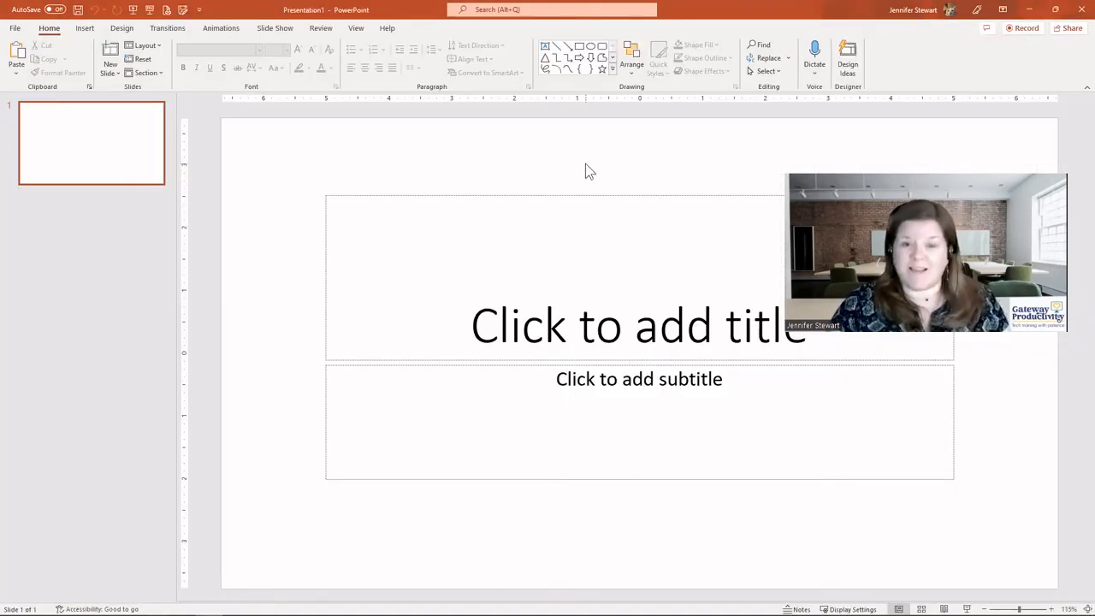
In PowerPoint, open the ribbon customization settings and browse the Commands Not in the Ribbon.
right_click(940, 65)
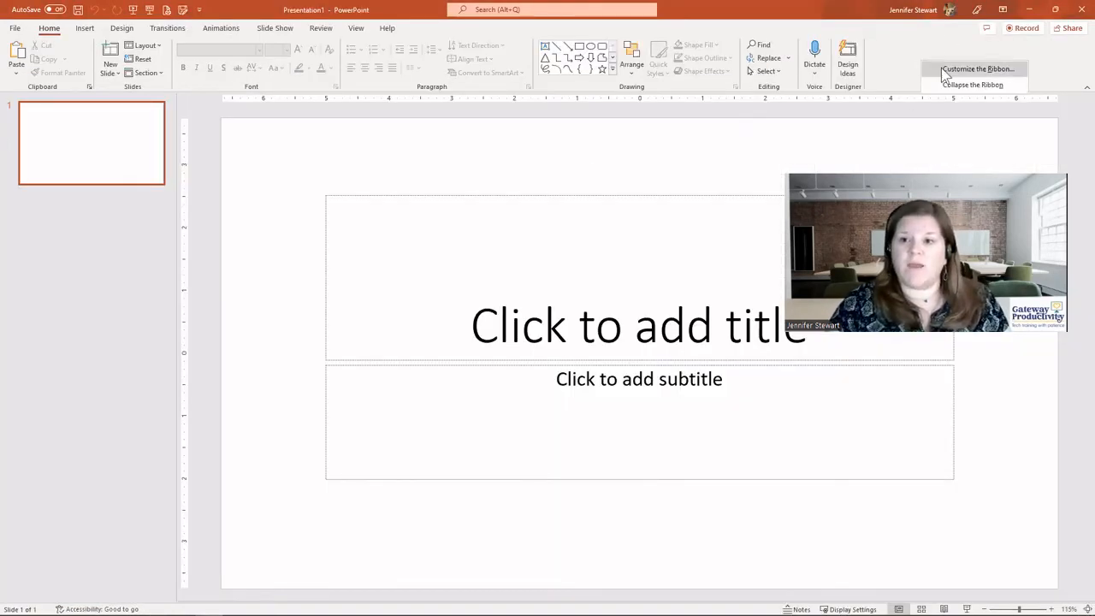
click(942, 69)
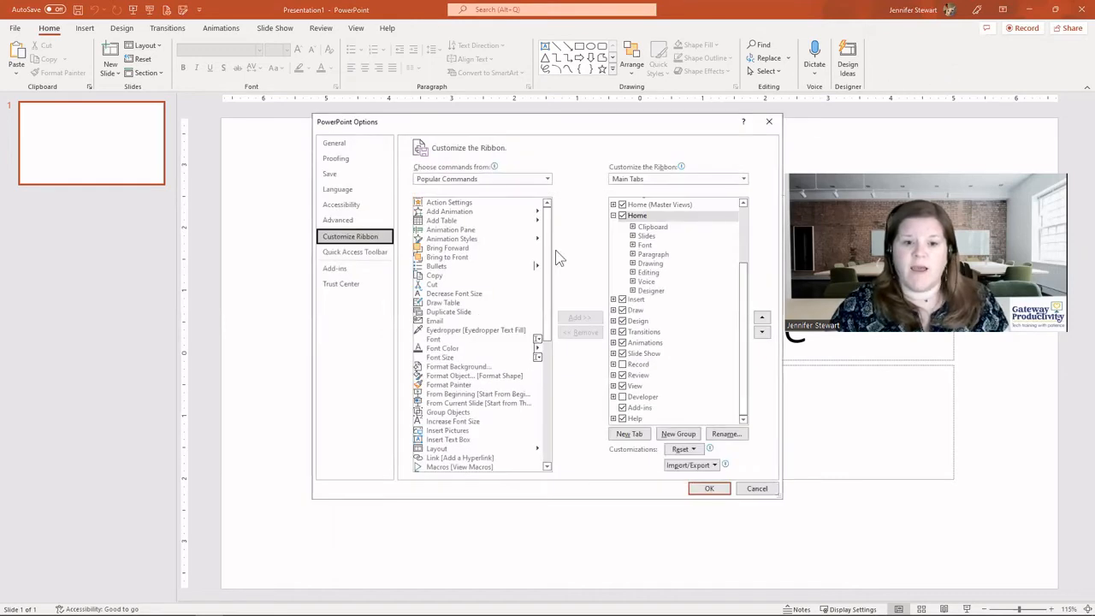
click(506, 179)
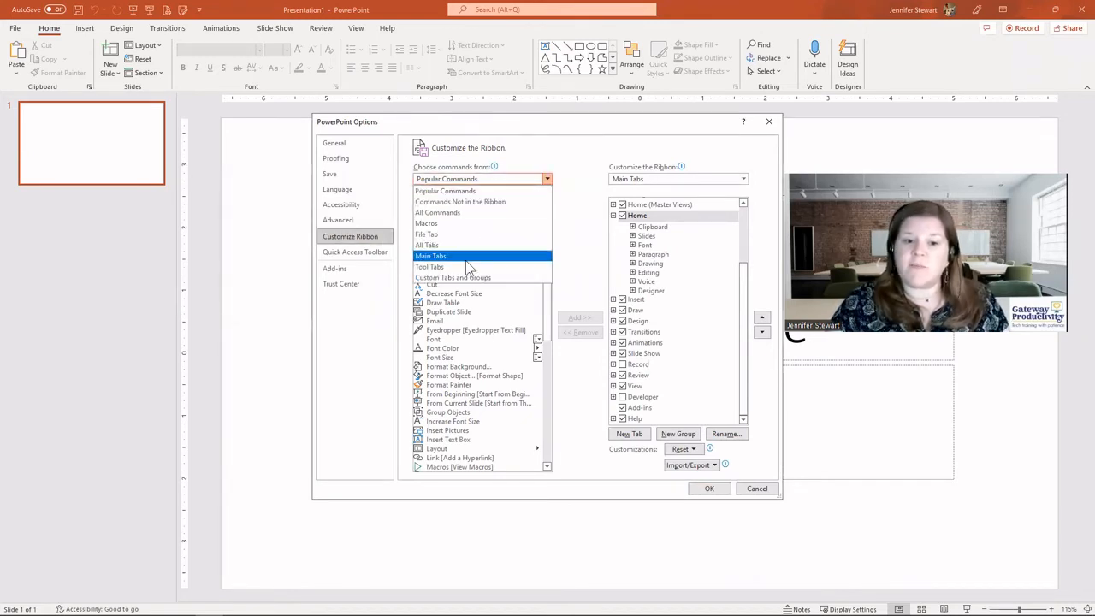
click(462, 203)
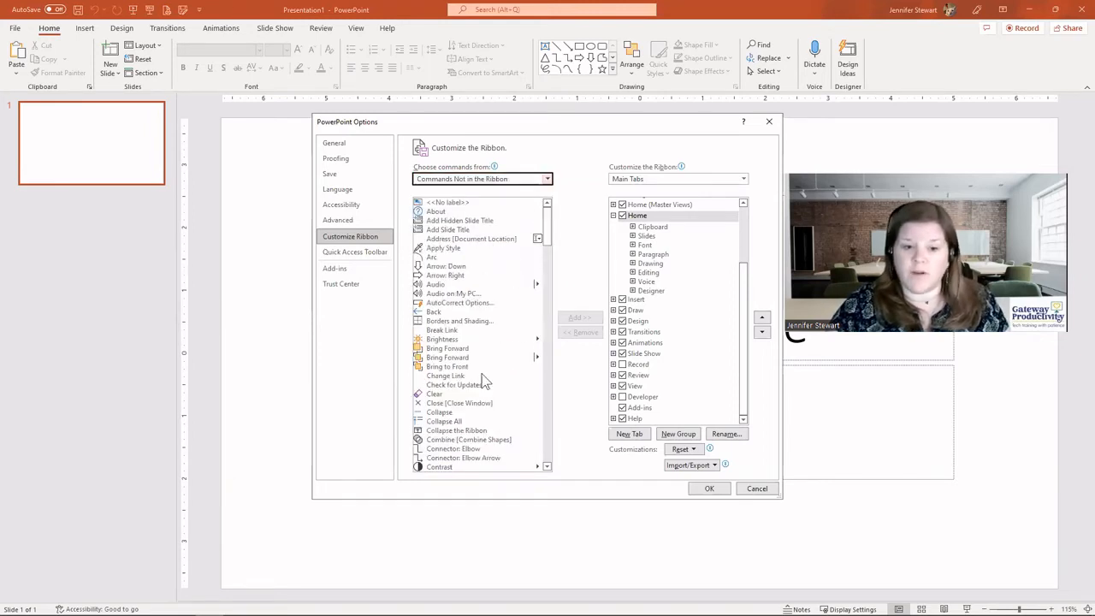
mouse_move(550, 221)
mouse_down()
mouse_move(547, 357)
mouse_move(538, 228)
mouse_move(547, 210)
mouse_up()
scroll(543, 359, down, 11)
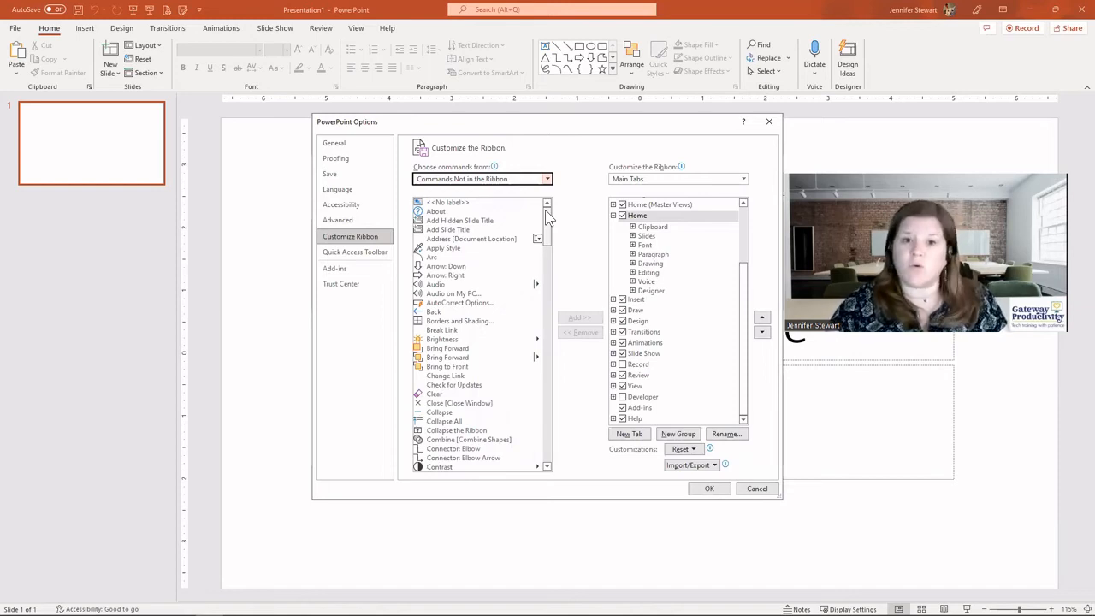
Return the command list to Popular Commands, then look through the main tabs and the customization import/export options.
click(469, 180)
click(464, 190)
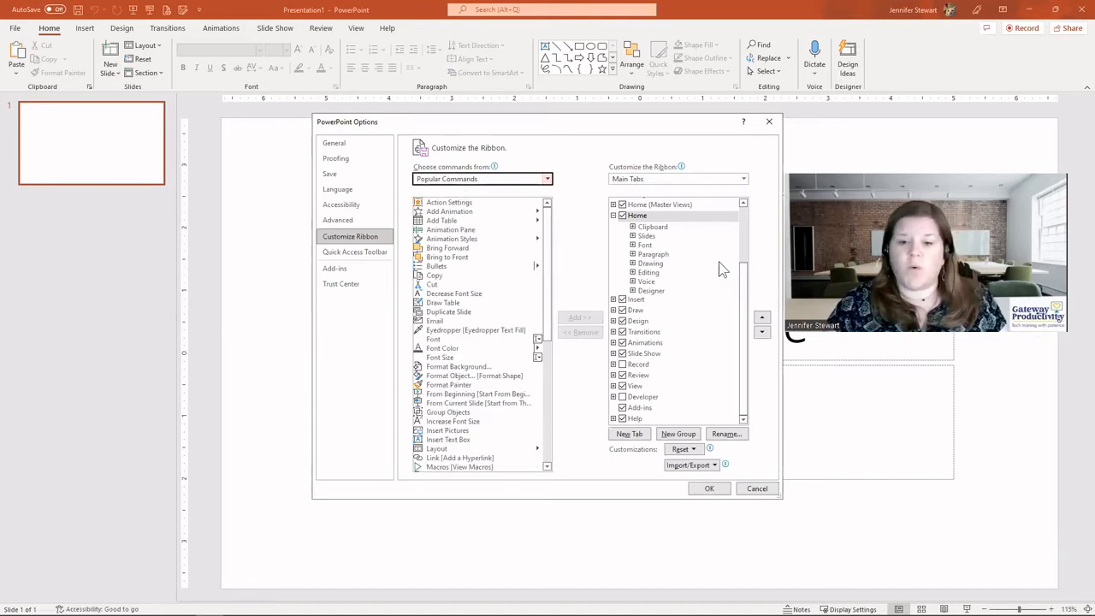
scroll(721, 270, up, 3)
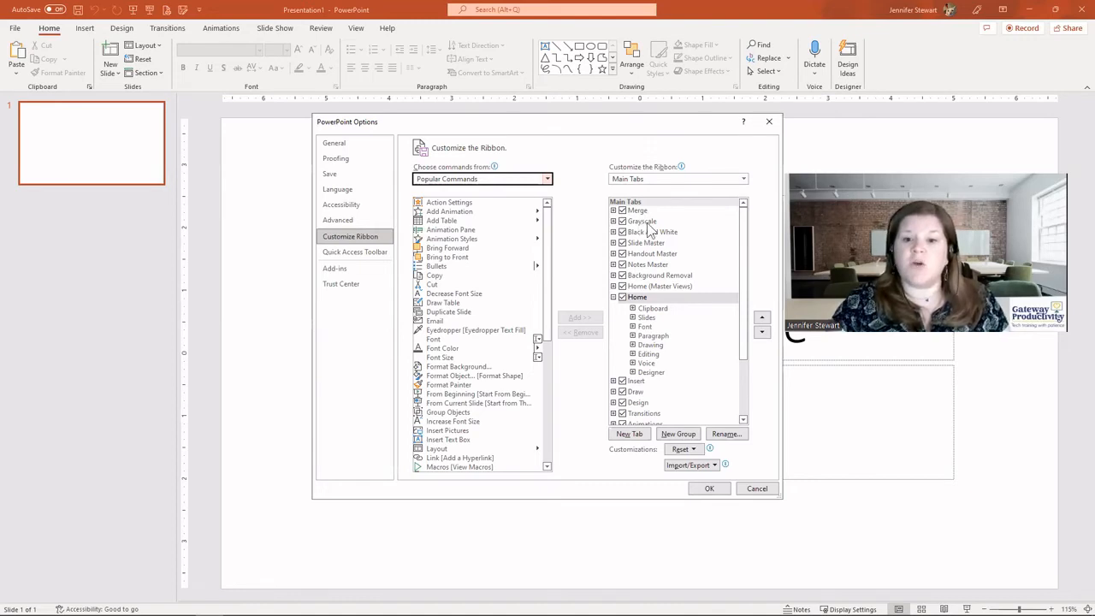
scroll(708, 321, down, 3)
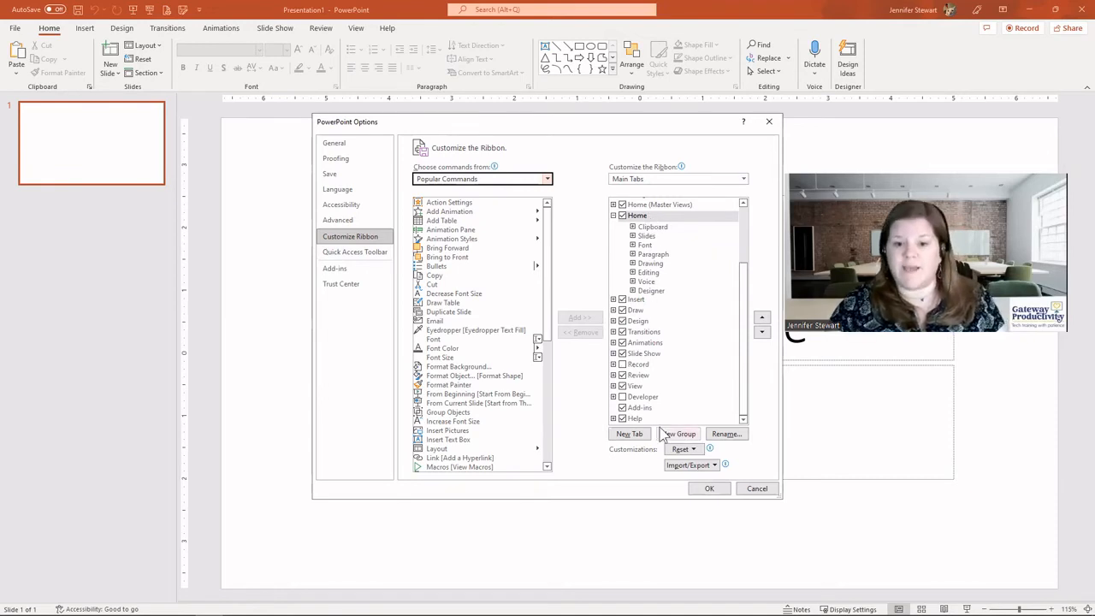
click(691, 465)
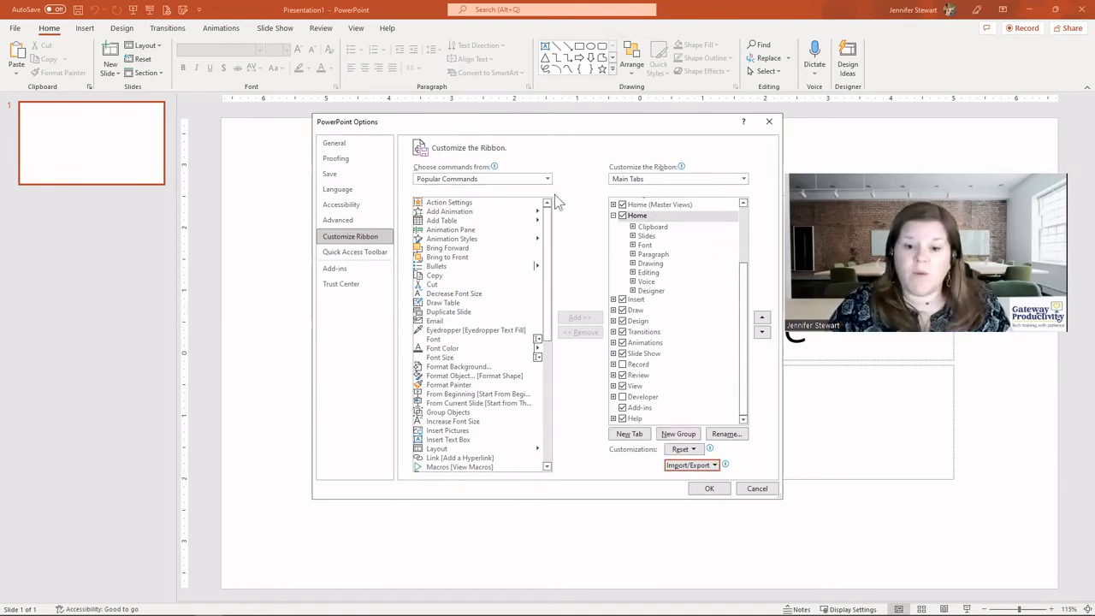
click(688, 466)
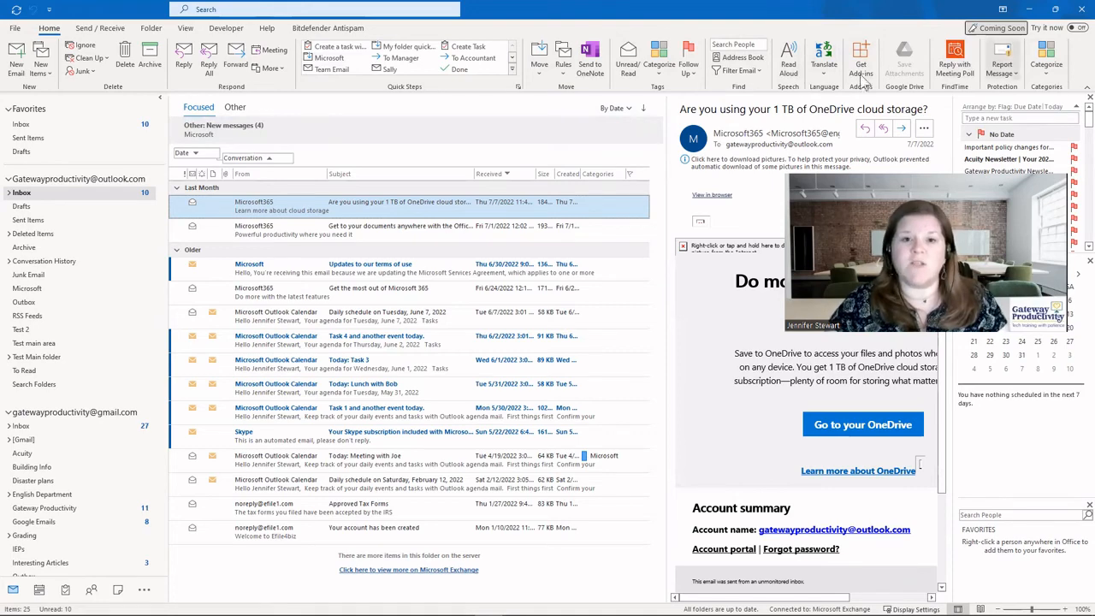
In Outlook, switch to the Simplified Ribbon and dismiss its welcome tip.
right_click(1080, 60)
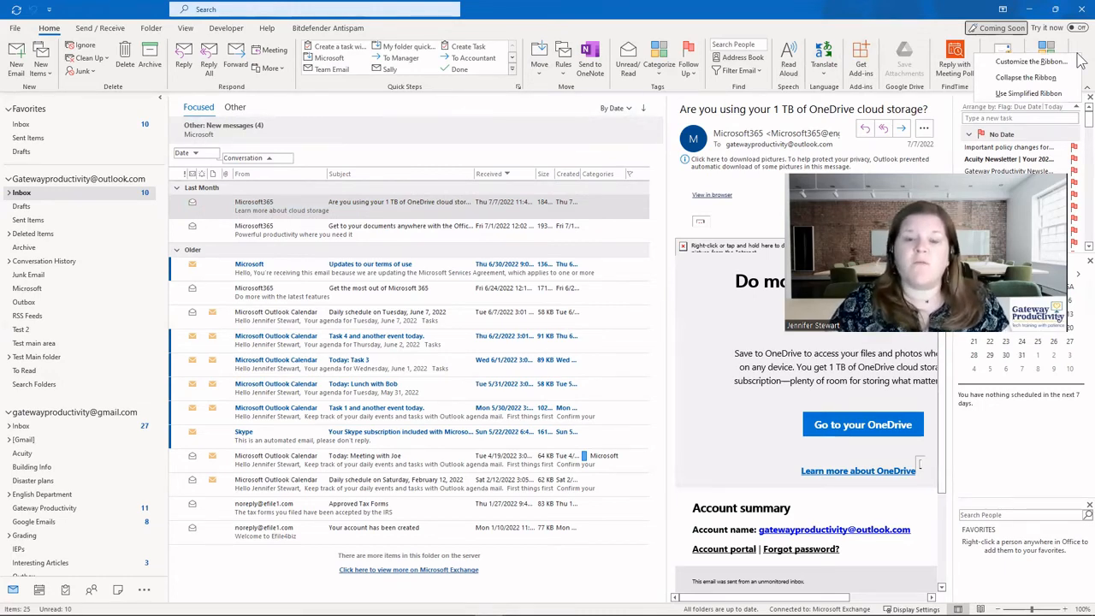
click(1023, 92)
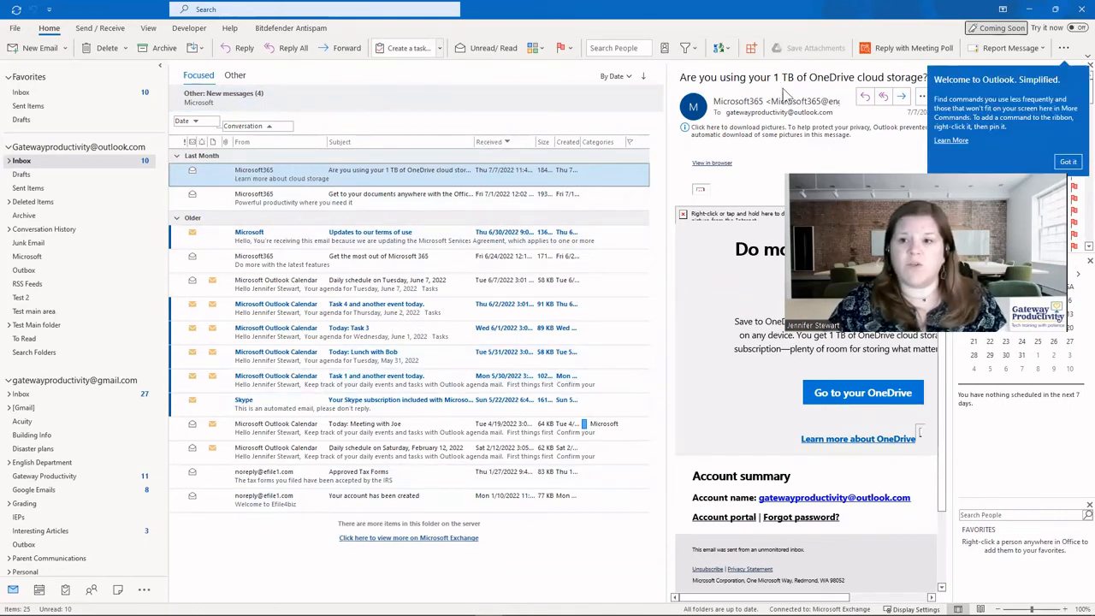
click(1069, 161)
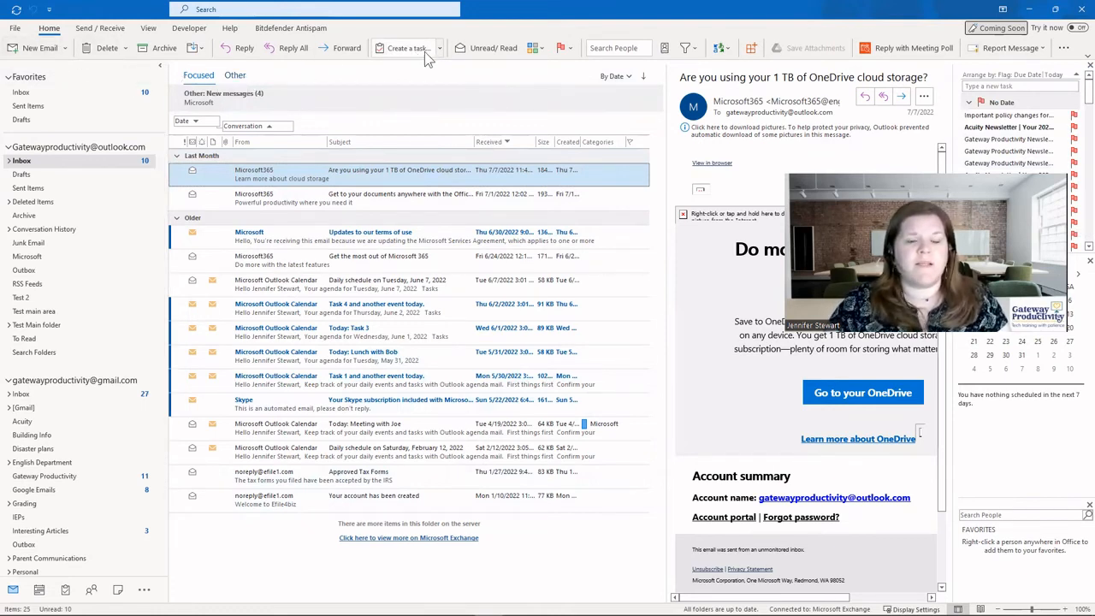
Look through the simplified ribbon's New Email and Delete options and its additional commands.
click(66, 48)
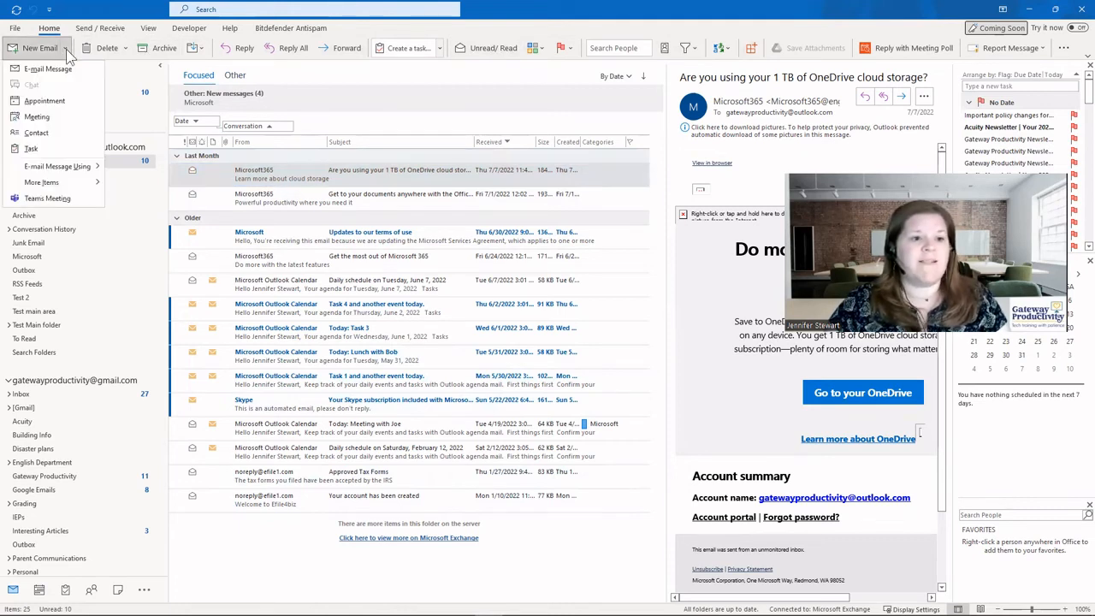
click(126, 48)
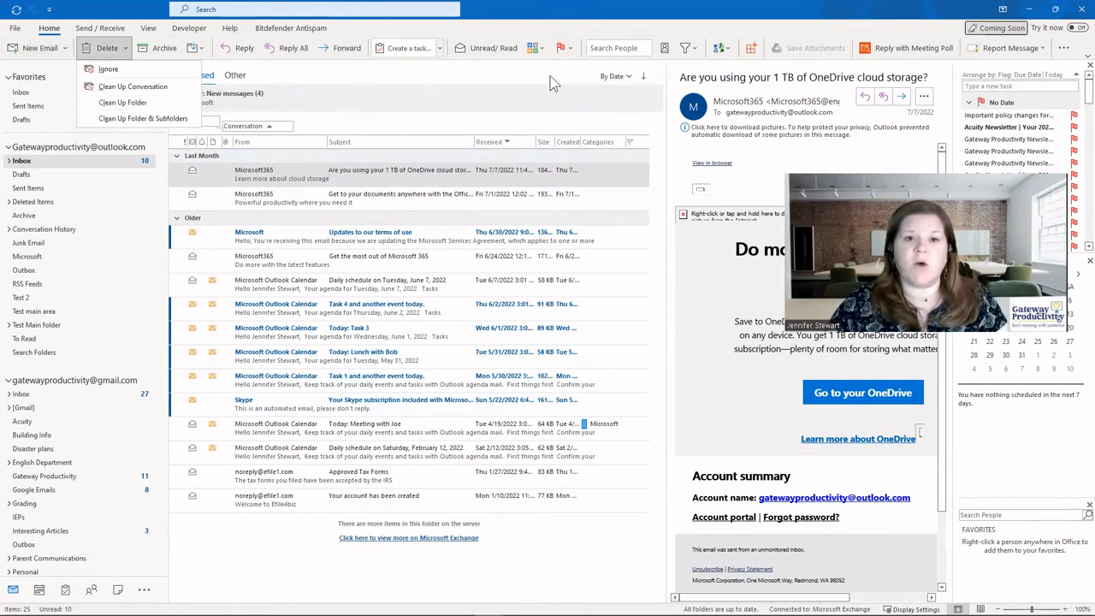
click(791, 29)
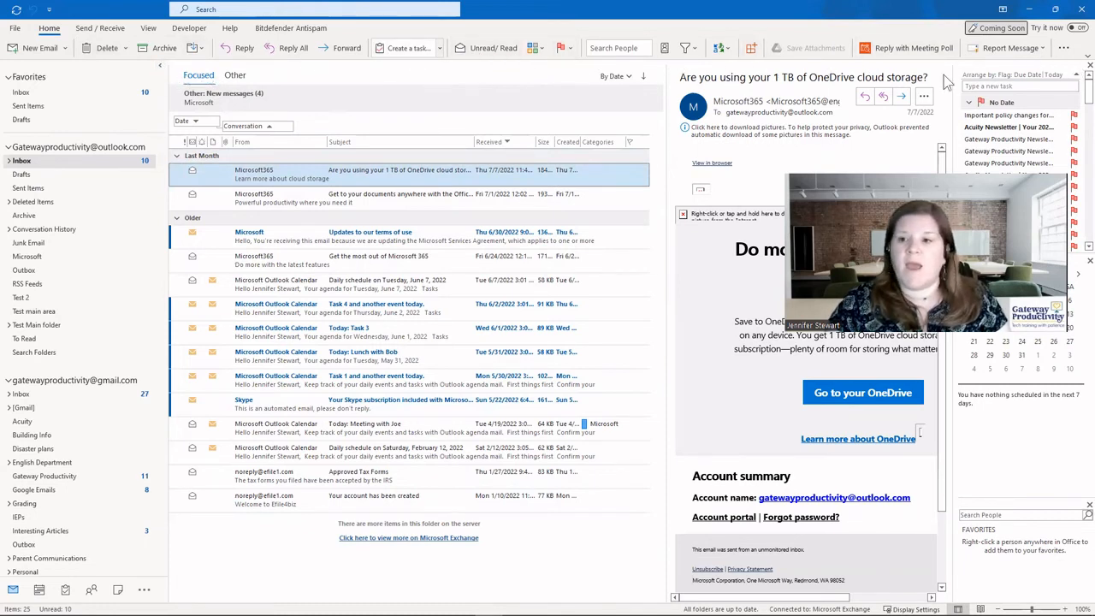
click(1065, 49)
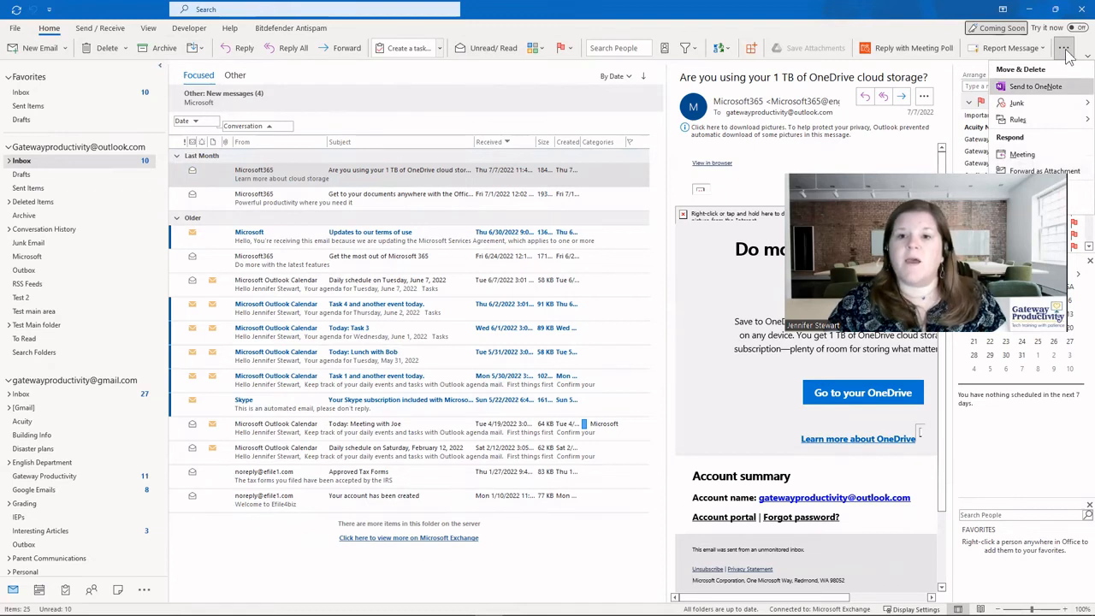
key(Escape)
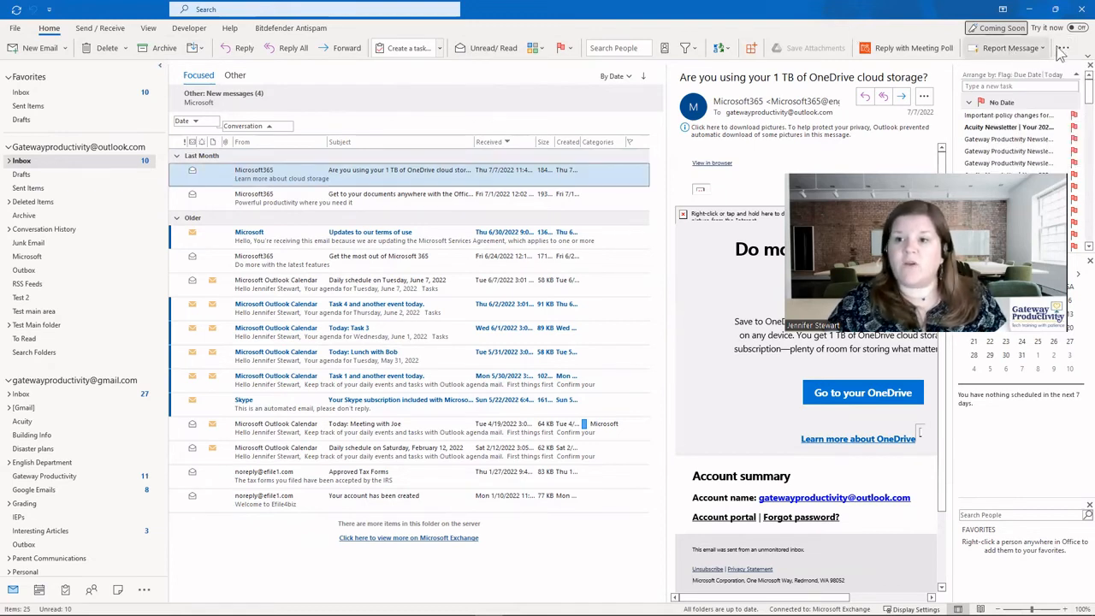
Switch the ribbon back to the classic layout.
click(1063, 48)
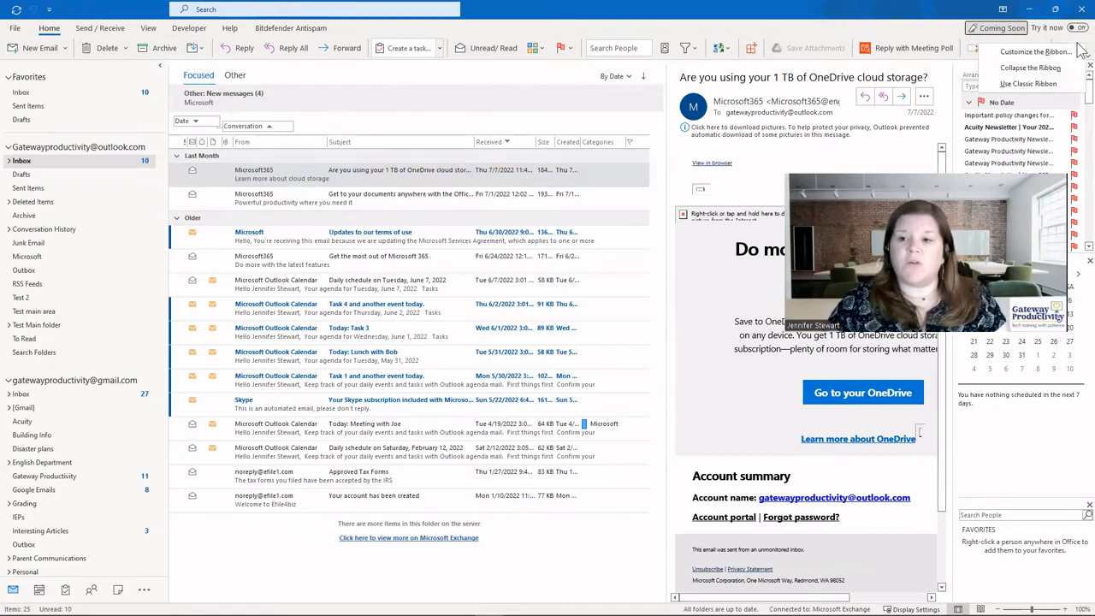
click(1039, 89)
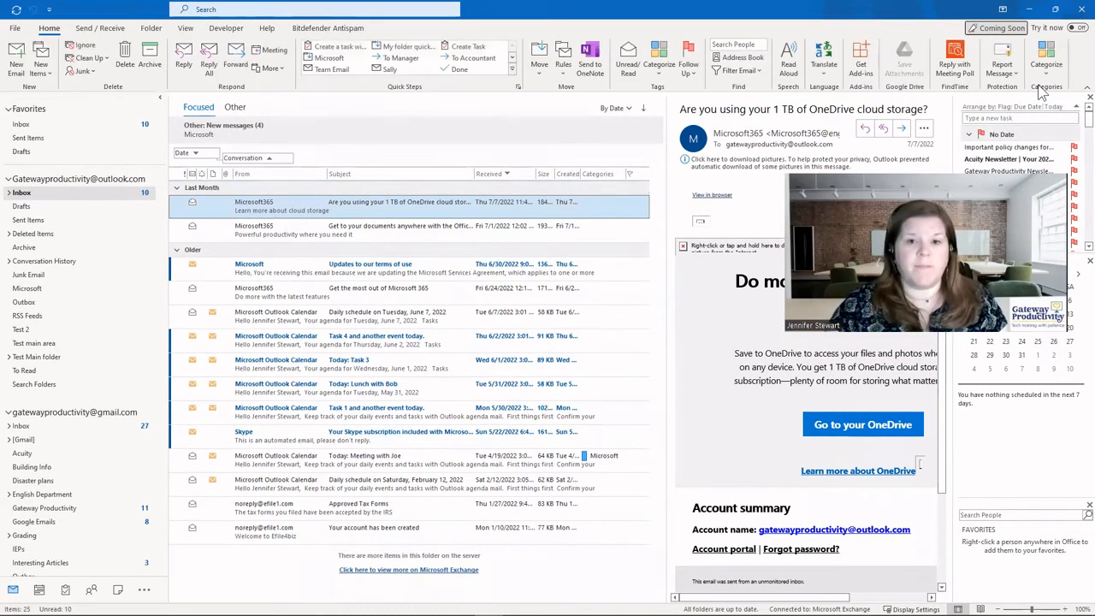
Open Outlook's ribbon customization settings and view the available command sources, keeping Popular Commands.
right_click(1074, 55)
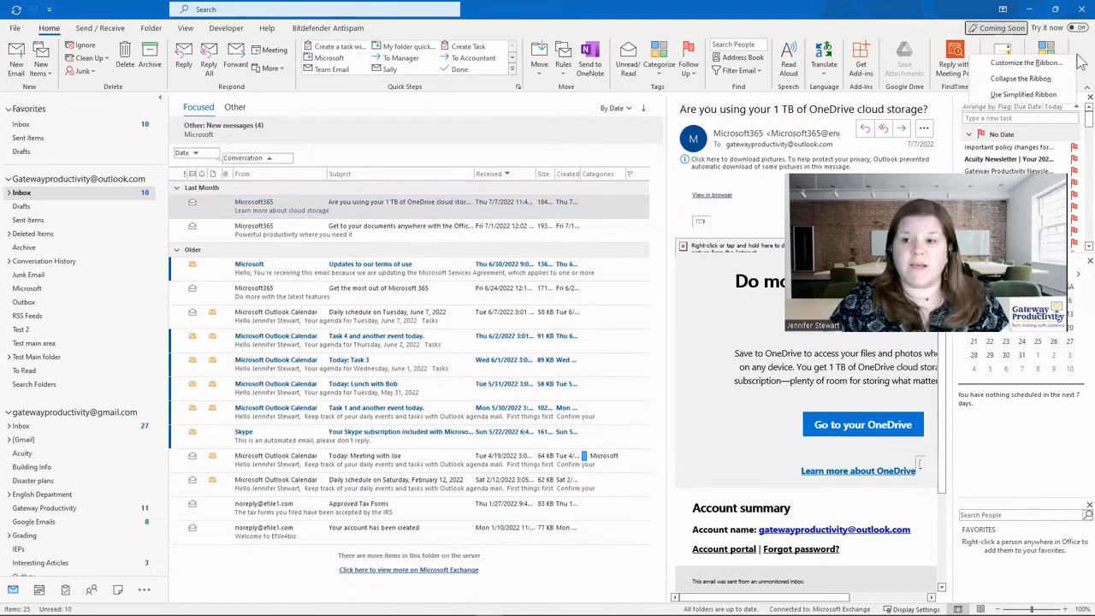
key(Escape)
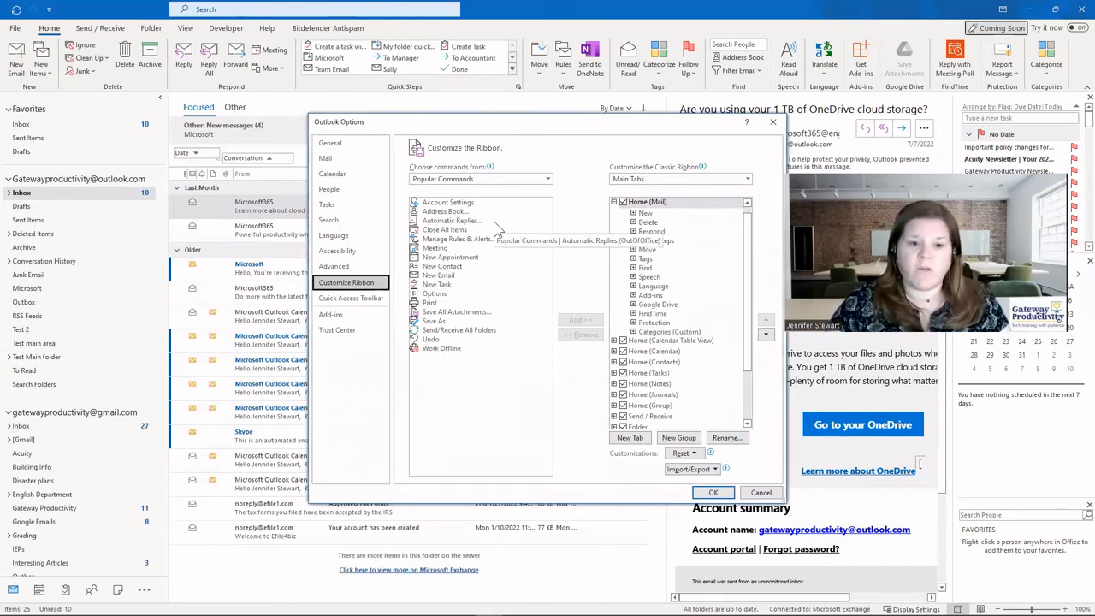
click(526, 180)
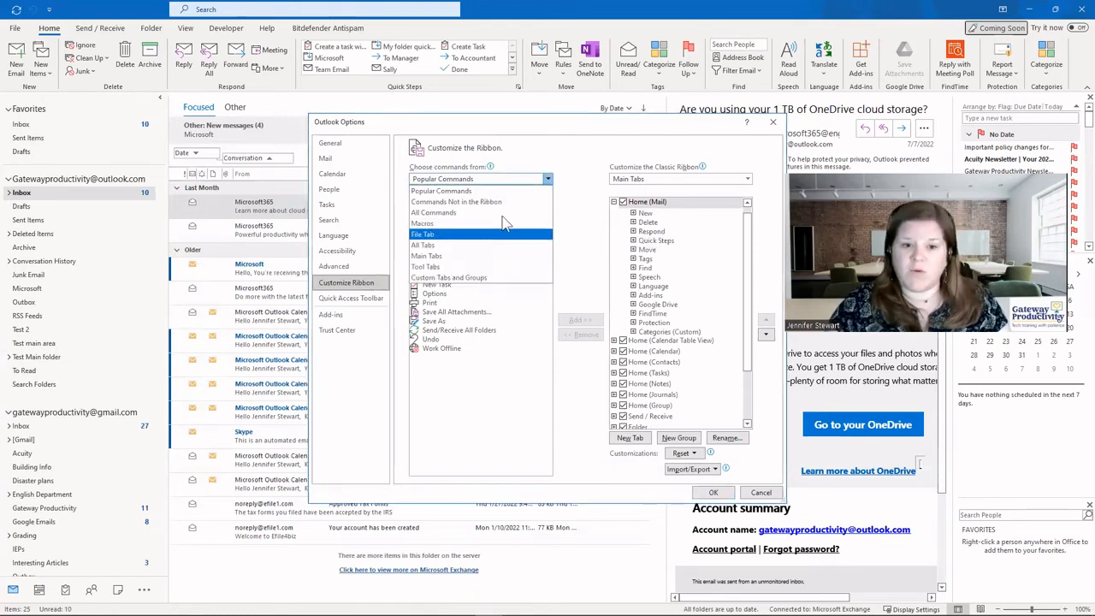
click(562, 145)
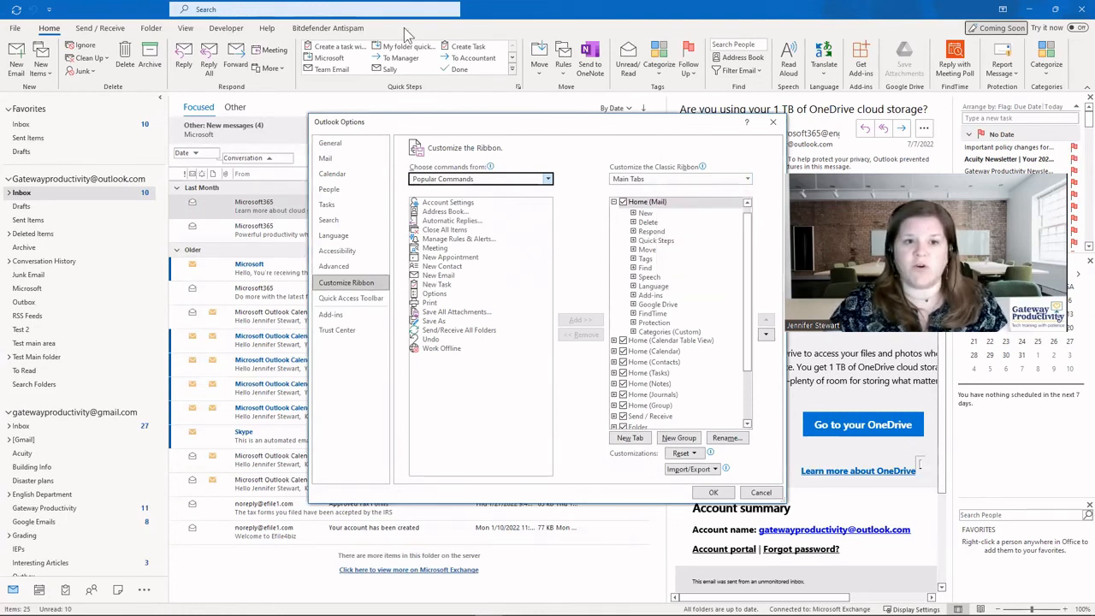
Remove the Language, Protection and Find groups from the Home (Mail) tab.
click(647, 213)
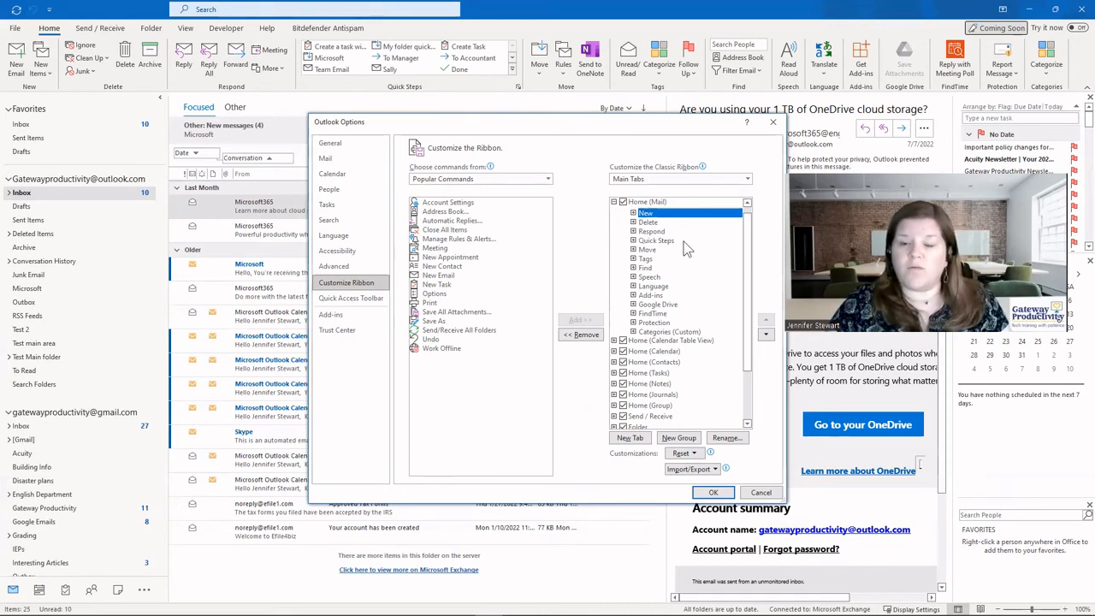
click(648, 288)
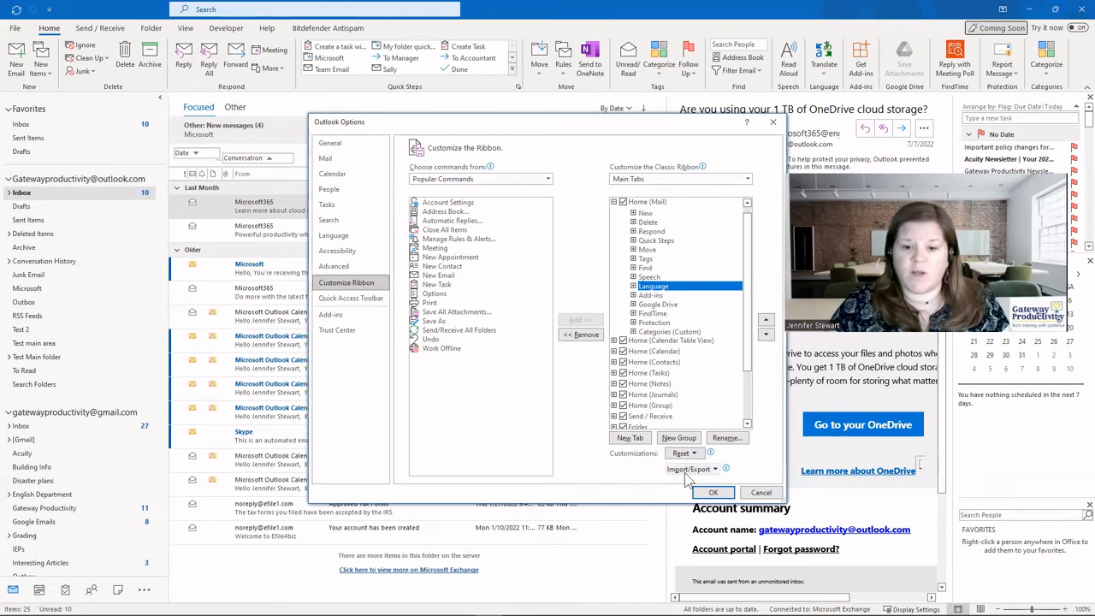
click(585, 335)
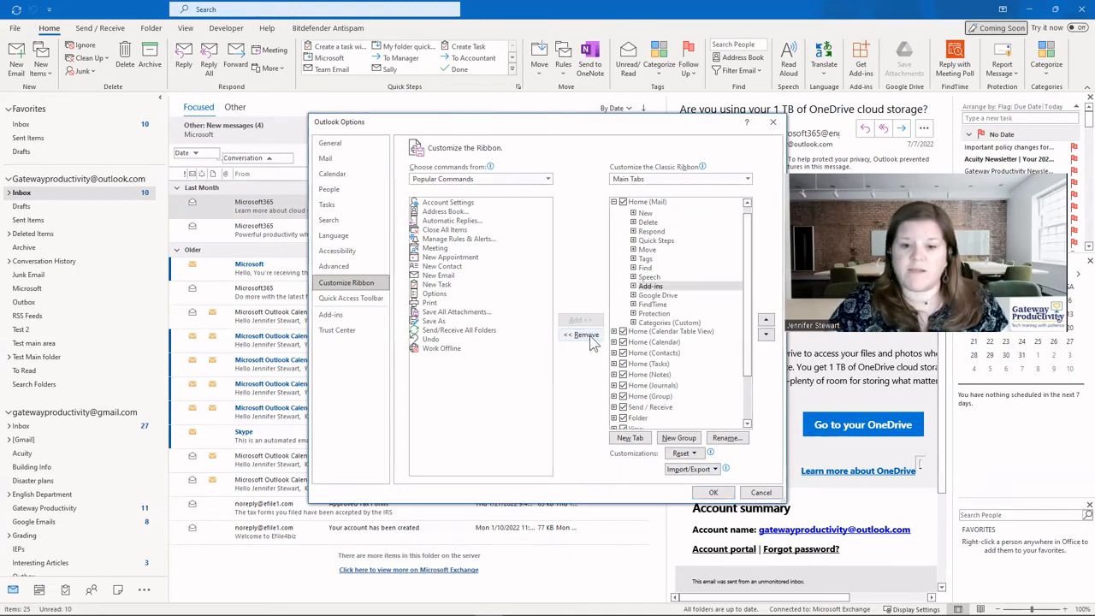
click(653, 315)
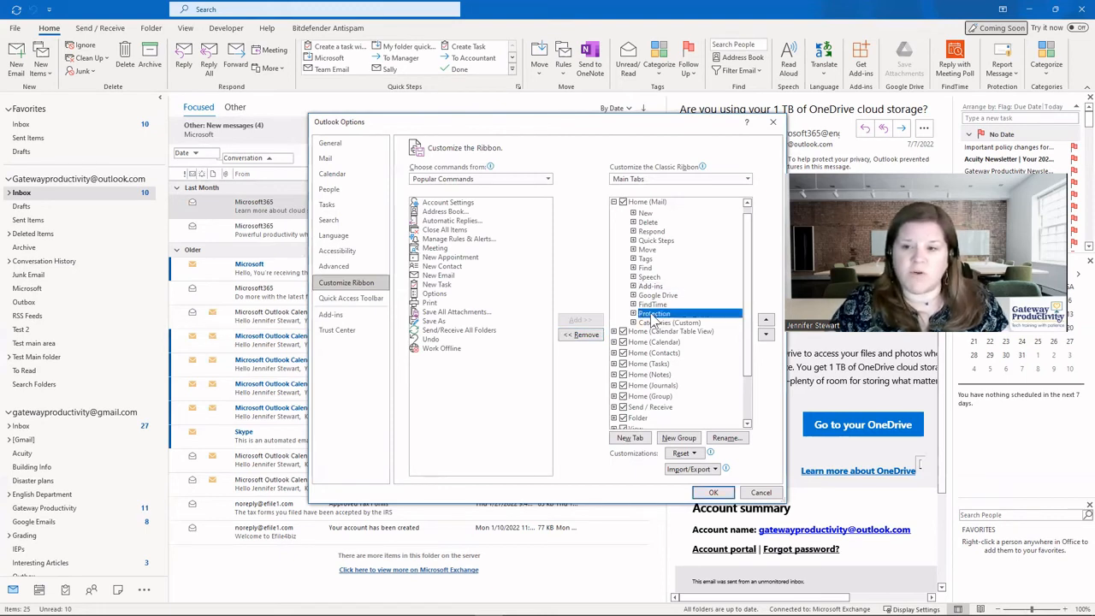
click(588, 340)
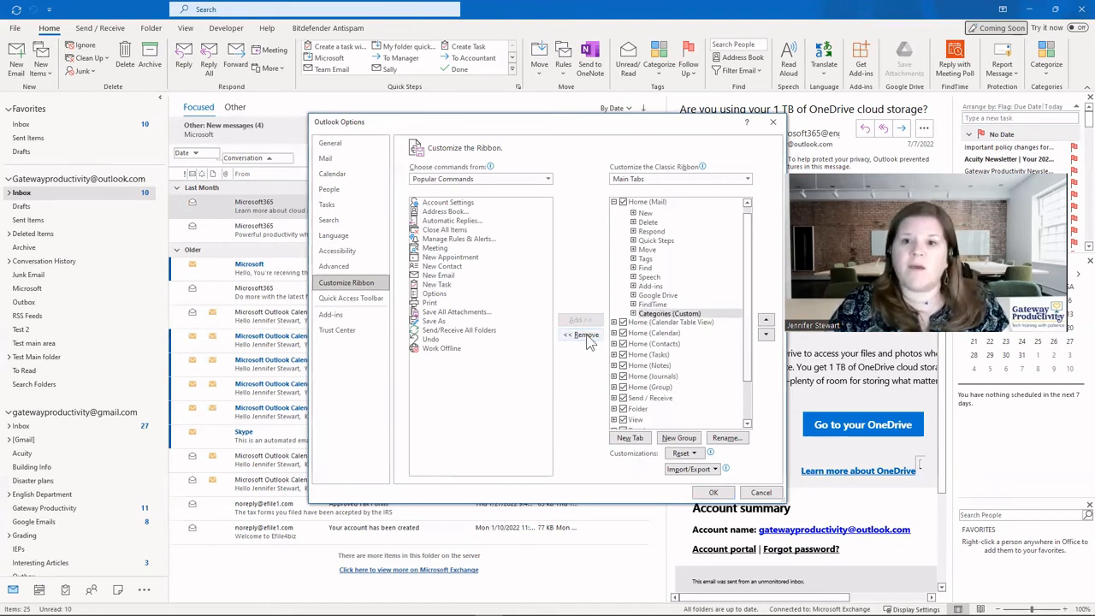
click(646, 269)
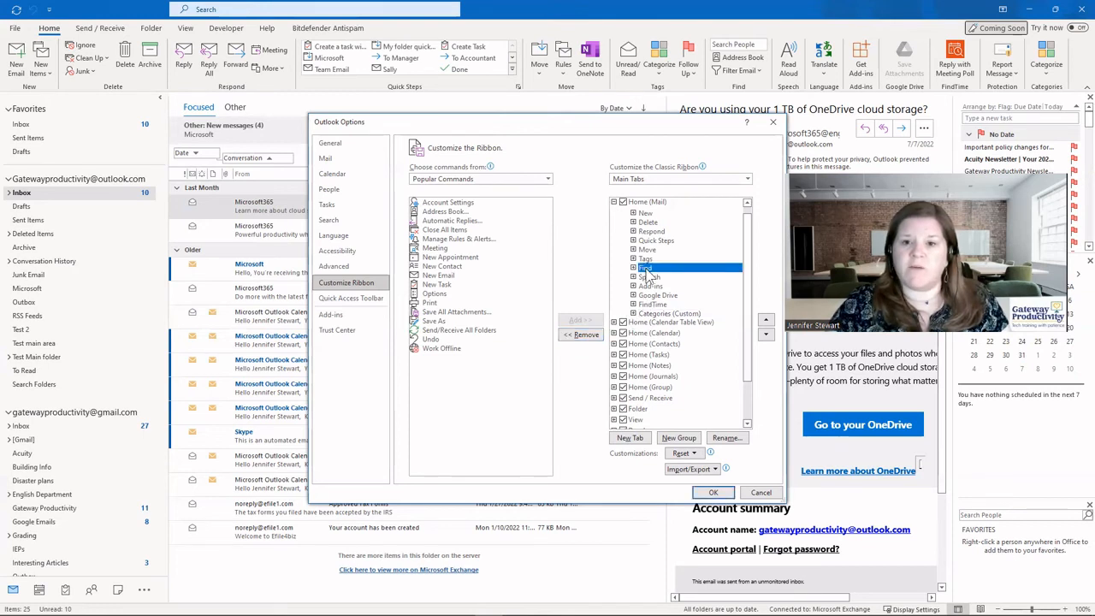
click(585, 336)
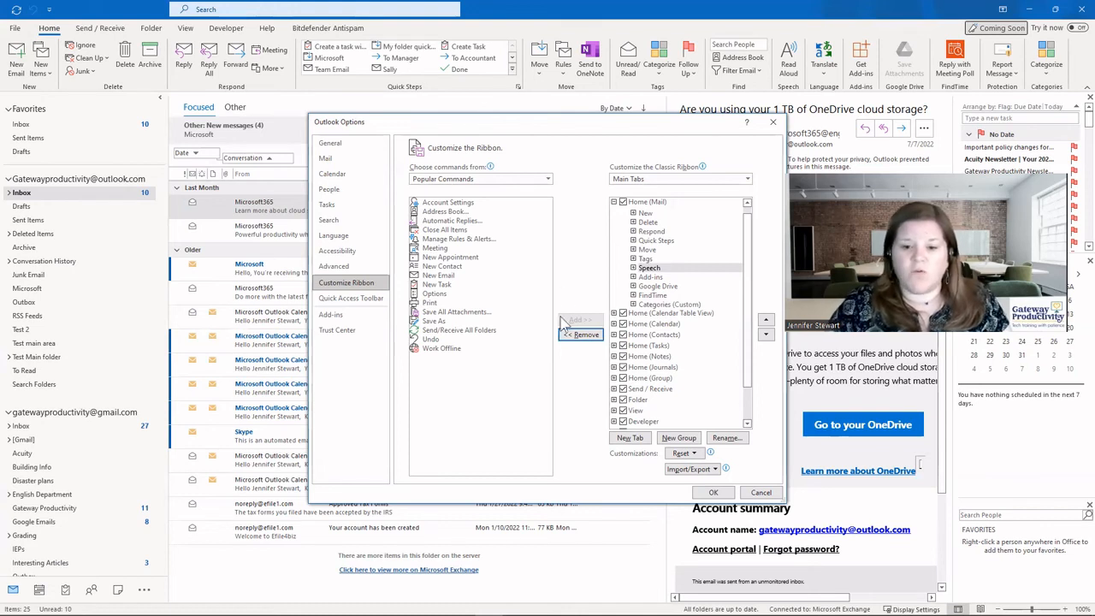
Add a new group at the end of the Home (Mail) tab, after Categories, and put the New Task command in it.
click(680, 439)
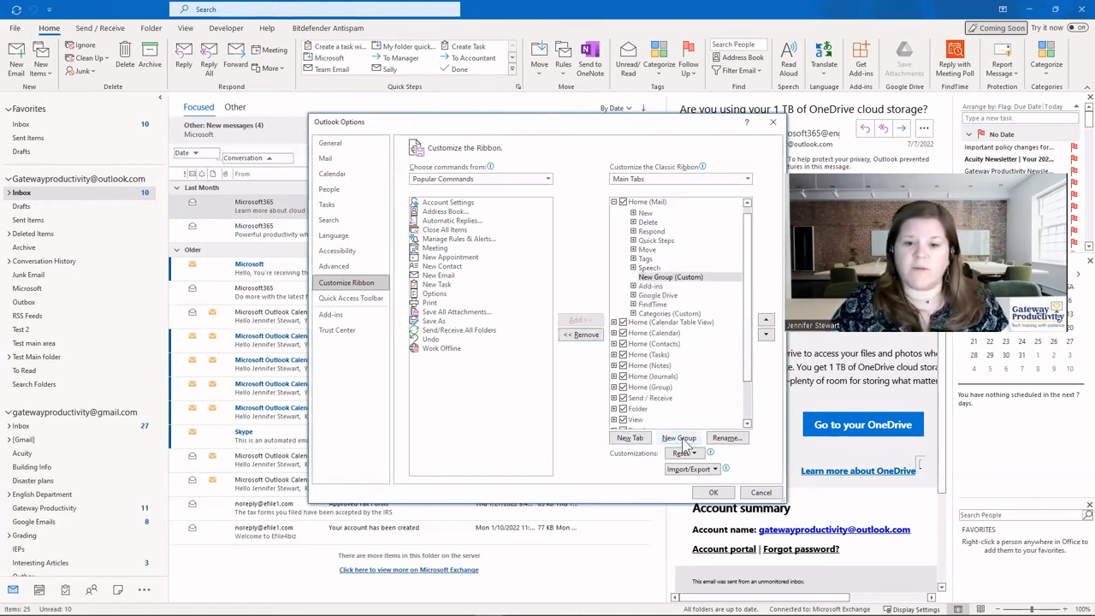
click(660, 278)
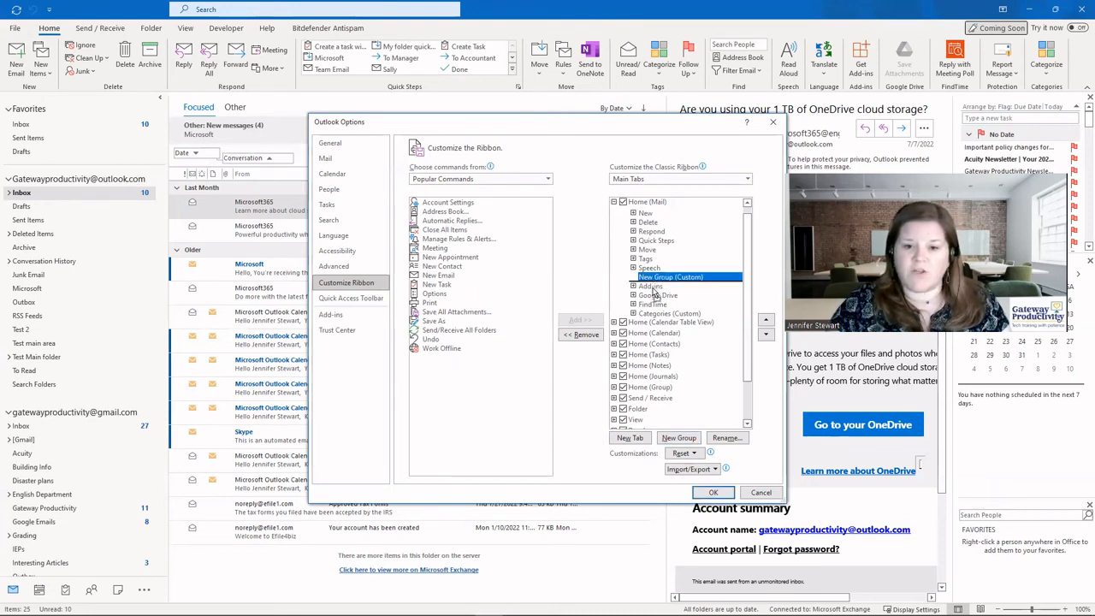
drag(654, 293, 656, 320)
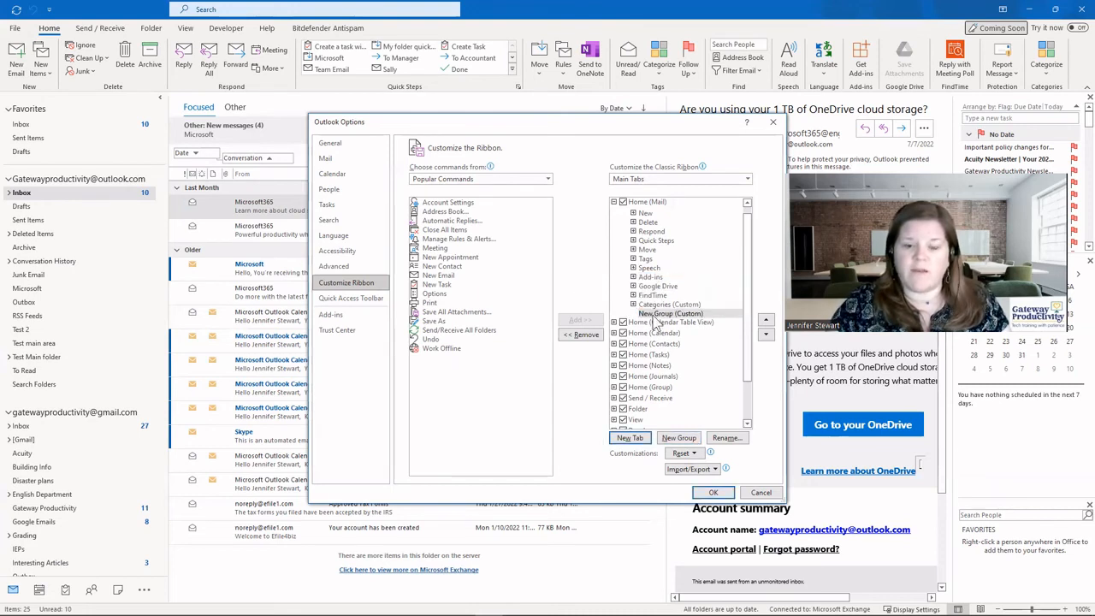
click(434, 285)
click(579, 321)
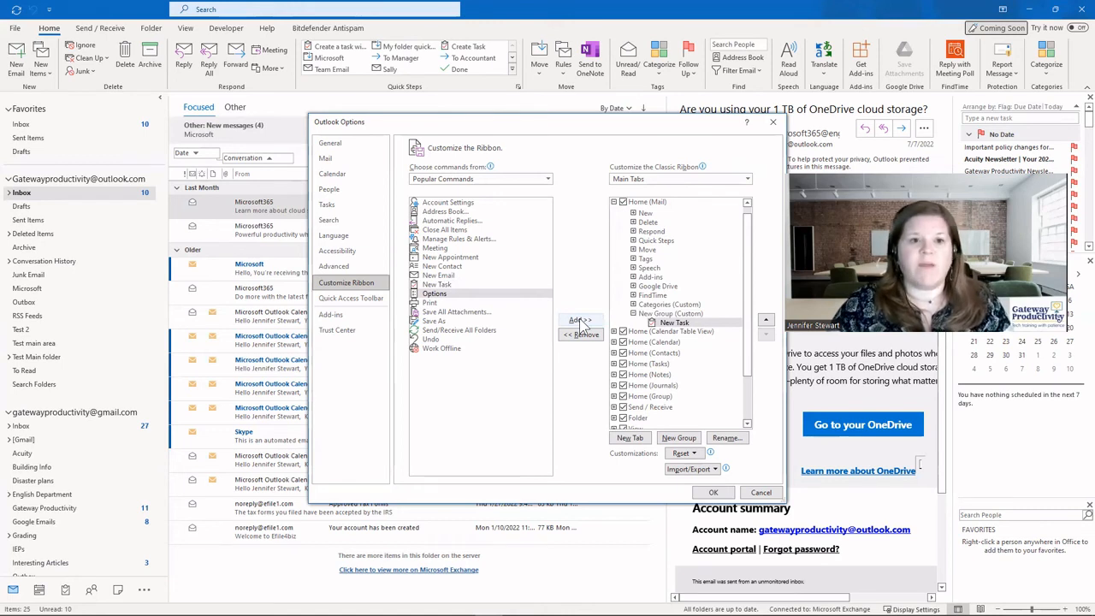
Rename the new custom group as Tasks and apply the ribbon changes.
click(670, 313)
click(725, 438)
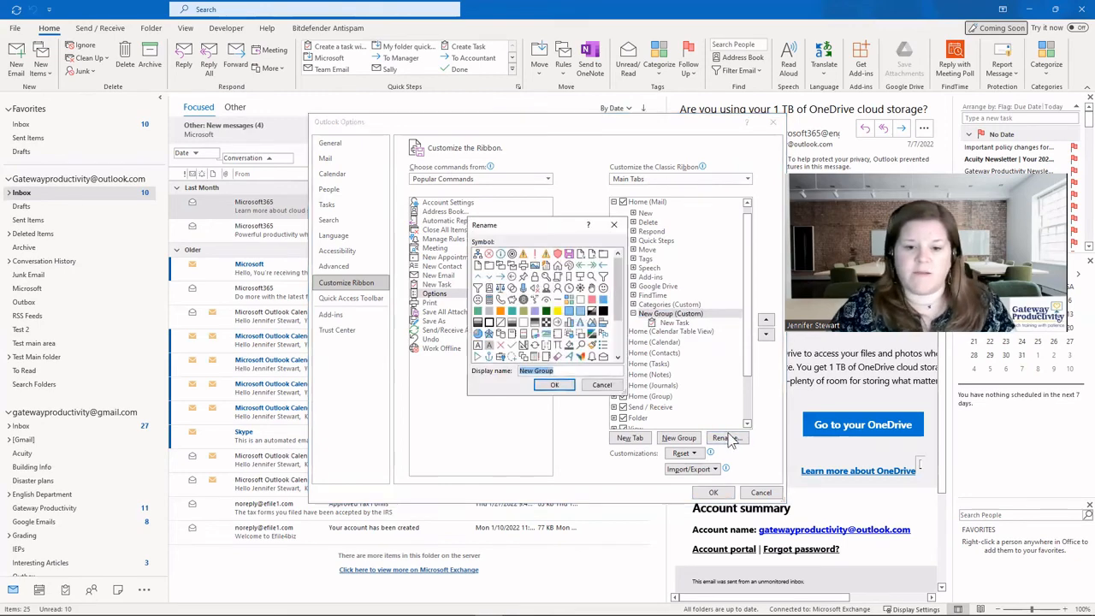
text(Tasks)
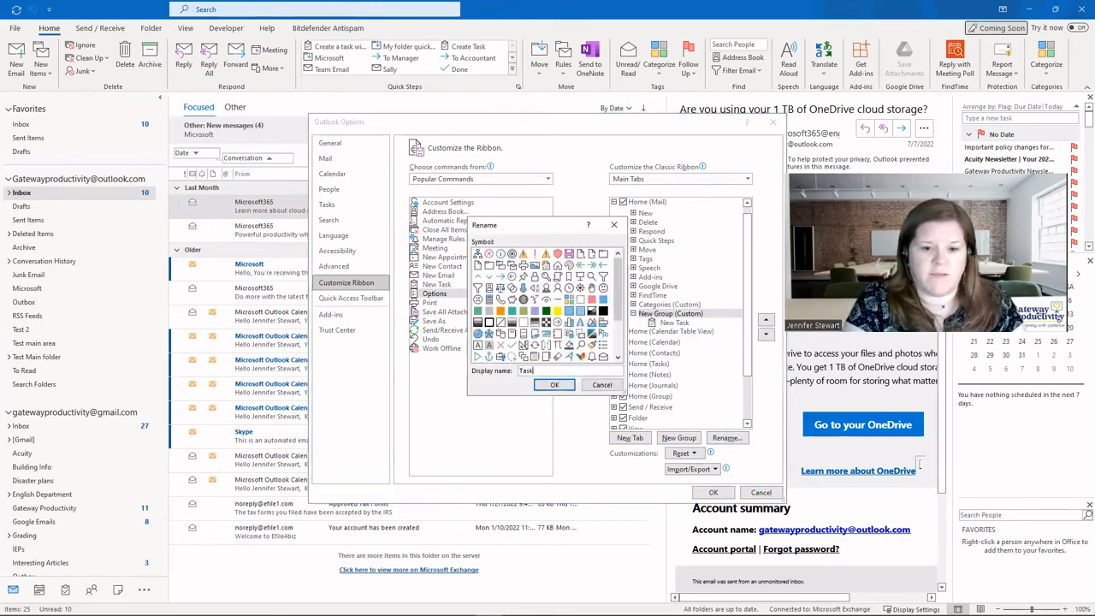
click(556, 385)
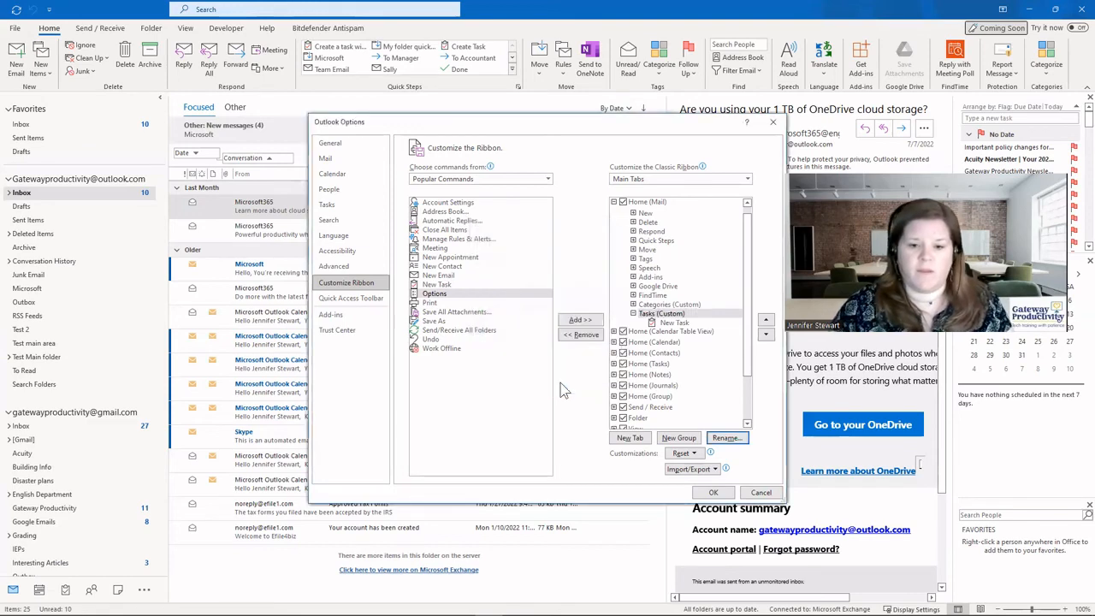
click(712, 491)
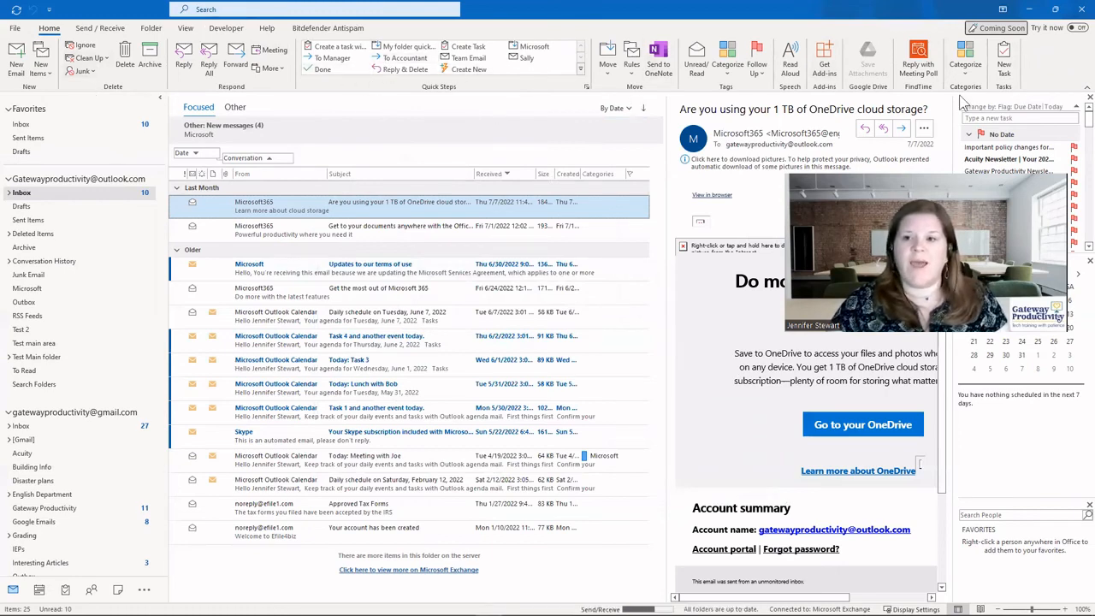
Test the ribbon's New Task command with a blank task, and compare it with the tasks preview and the New Items choices.
click(1007, 67)
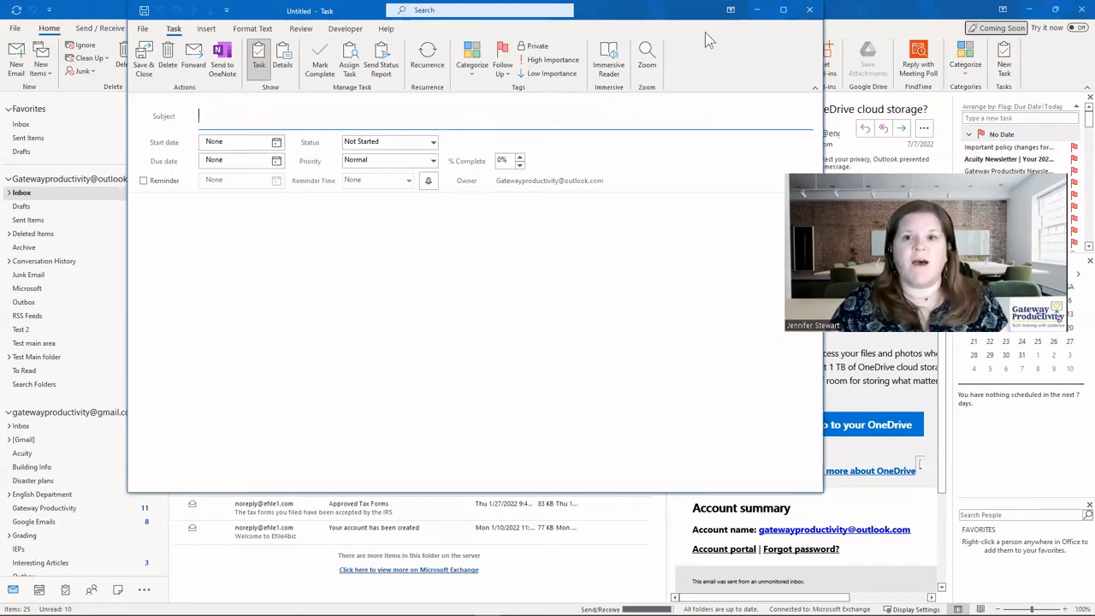
key(Escape)
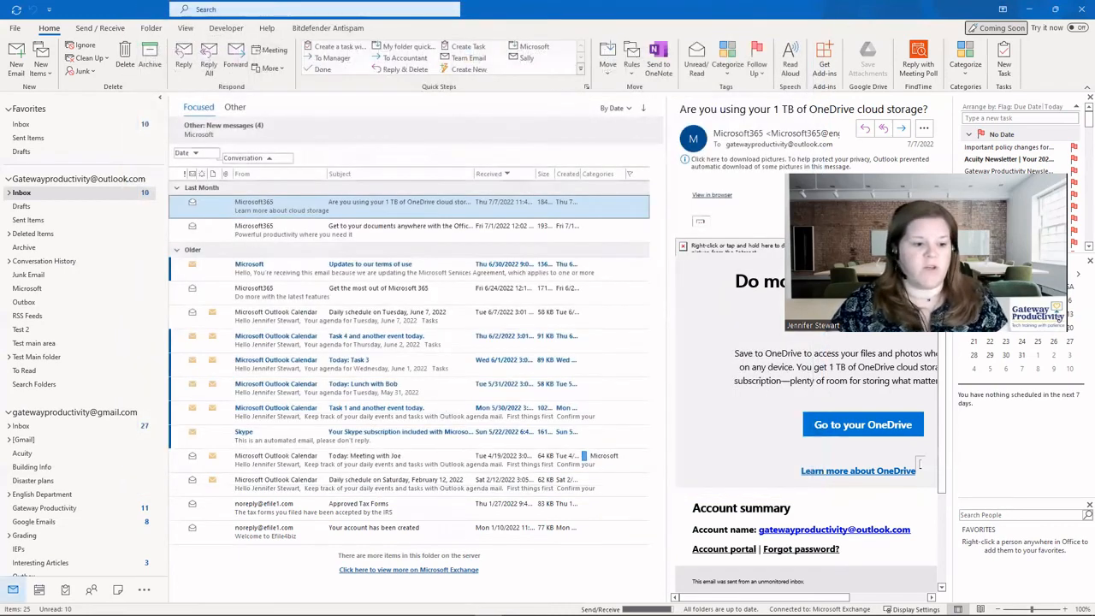
mouse_move(65, 590)
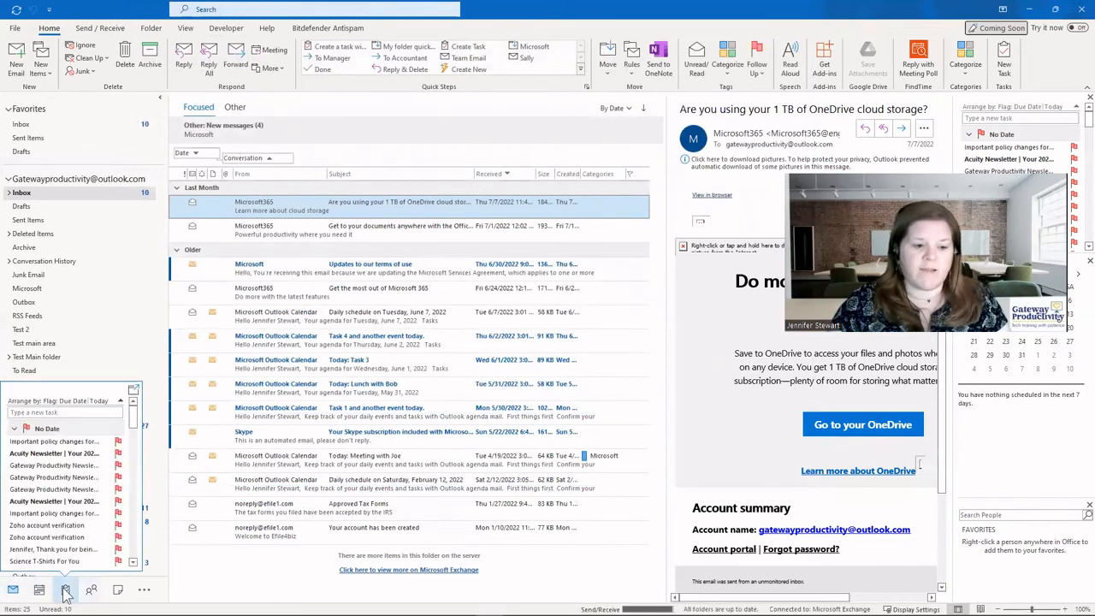
click(45, 68)
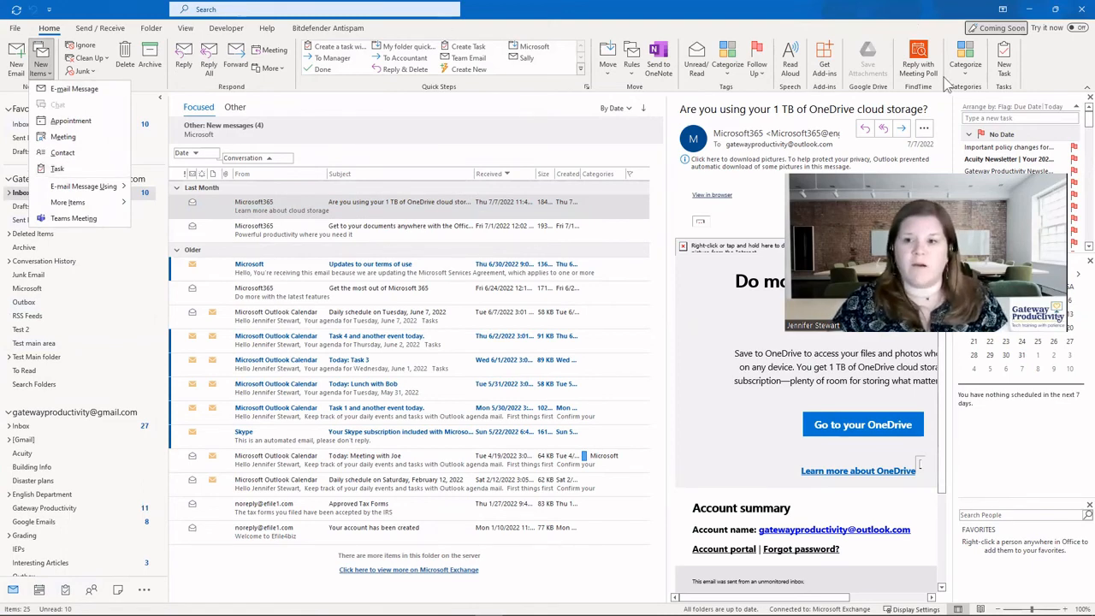
click(982, 80)
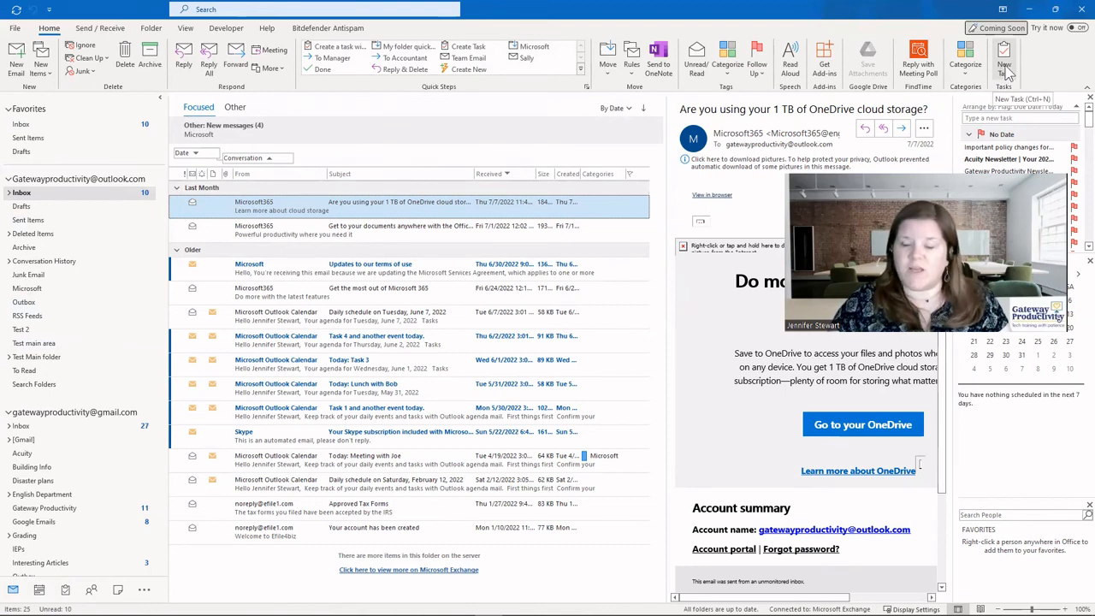